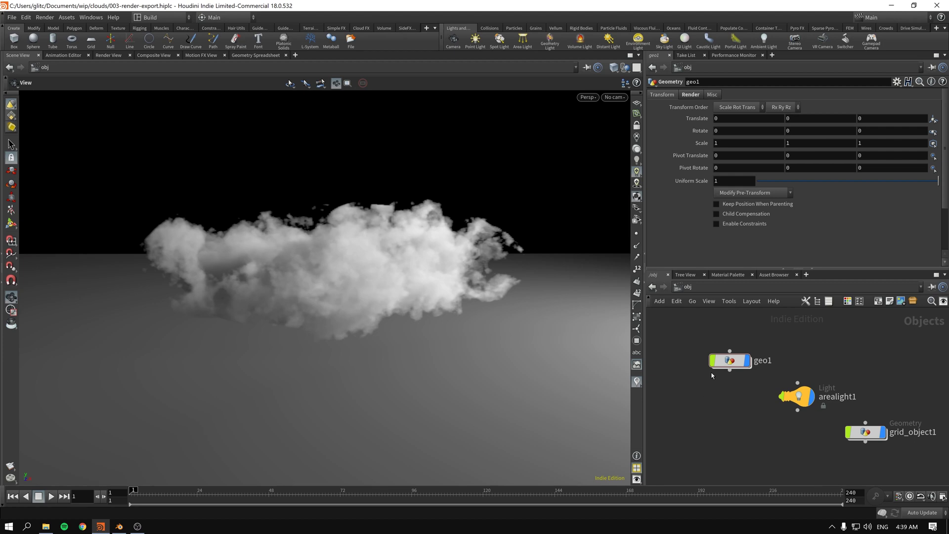
# Inspect arealight1 and grid_object1, then look inside geo1 and return to object level.
pyautogui.click(797, 396)
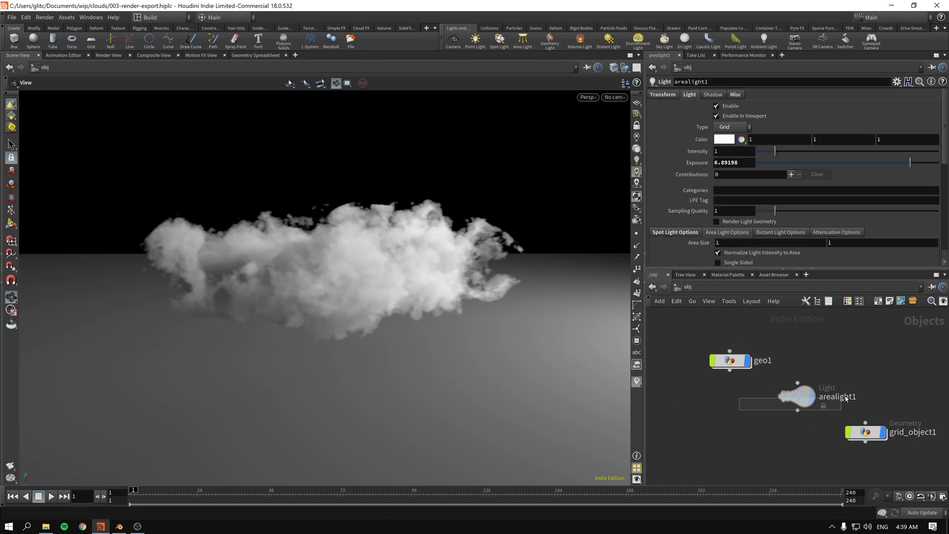
pyautogui.moveTo(764, 455); pyautogui.dragTo(904, 435)
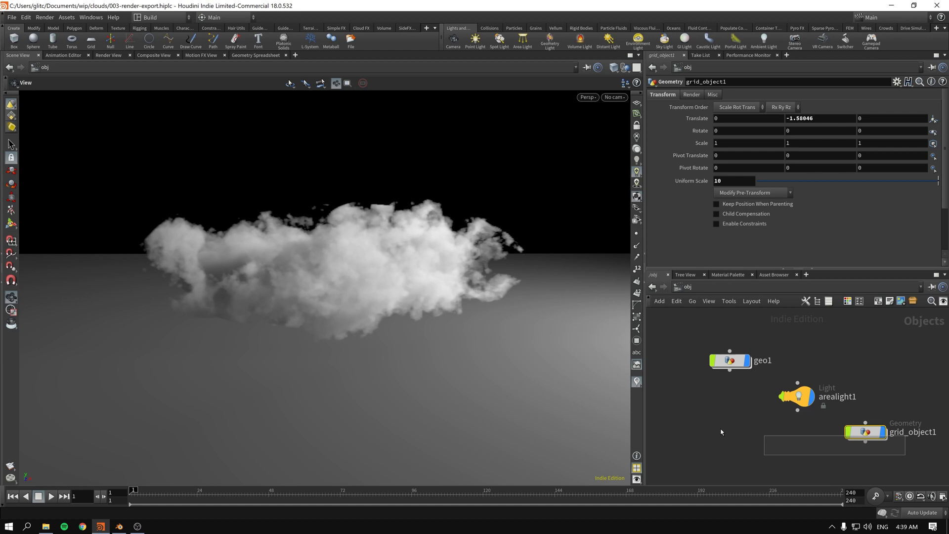
pyautogui.doubleClick(735, 367)
pyautogui.click(687, 286)
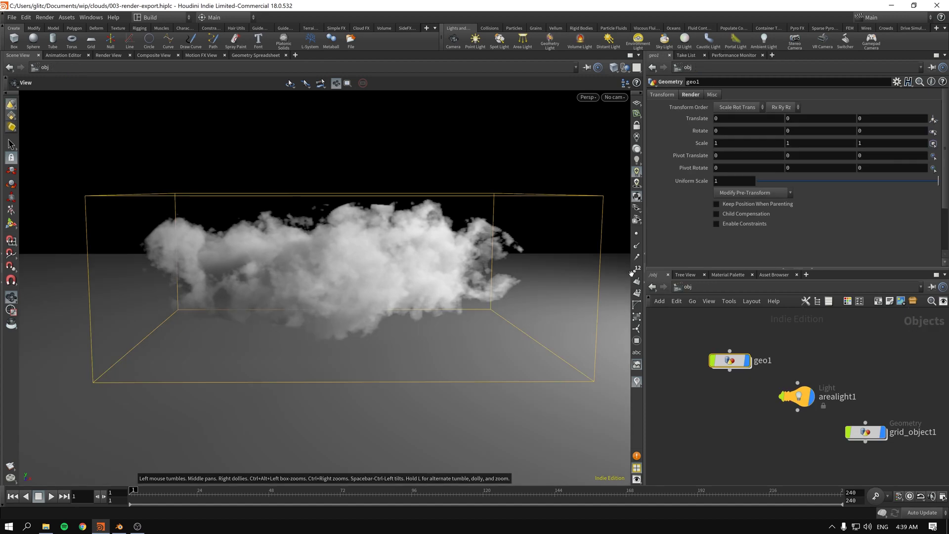
# Select the billowysmoke material in the Material Palette and show the /mat network.
pyautogui.click(729, 275)
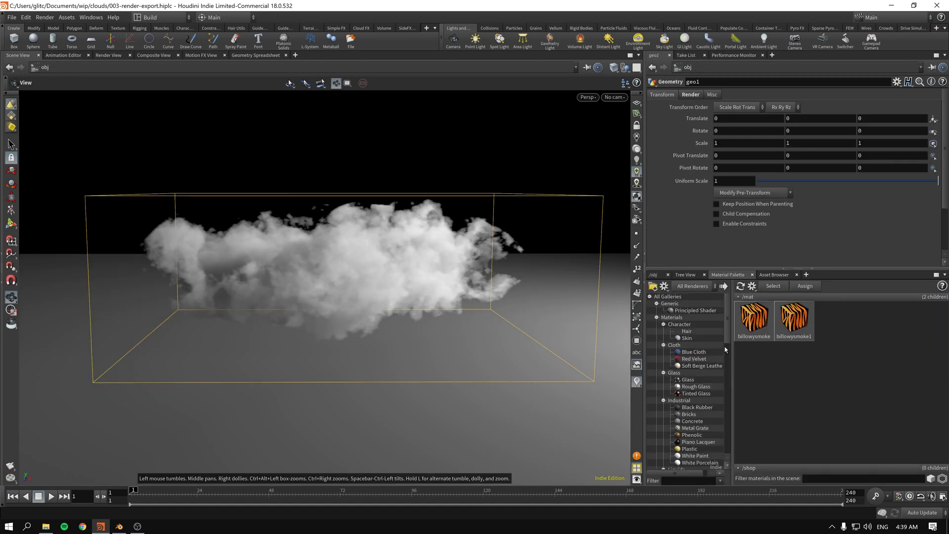
pyautogui.keyDown('shift'); pyautogui.click(755, 320); pyautogui.keyUp('shift')
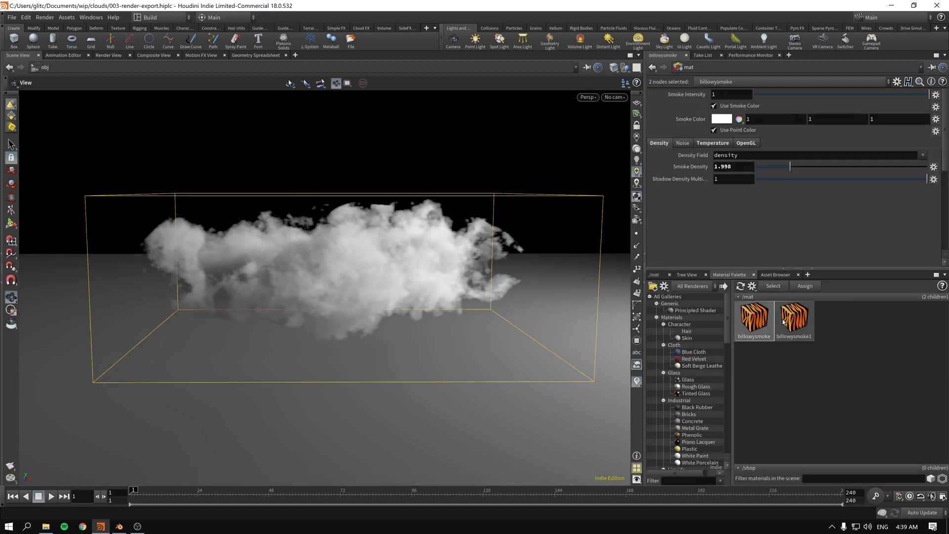
pyautogui.click(654, 275)
# Start an IPR render in Render View and switch the network path to /out.
pyautogui.click(110, 55)
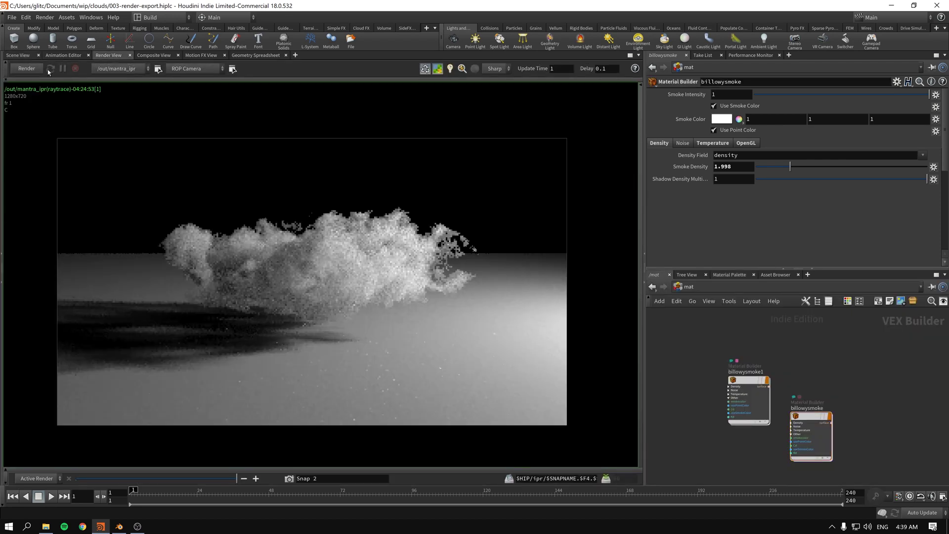
pyautogui.click(688, 287)
pyautogui.click(717, 346)
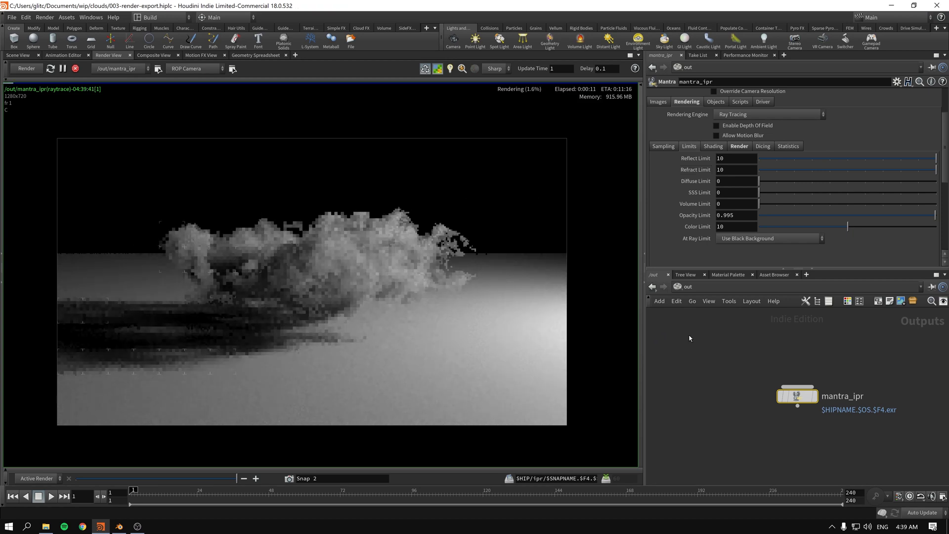
pyautogui.scroll(3, 665, 218)
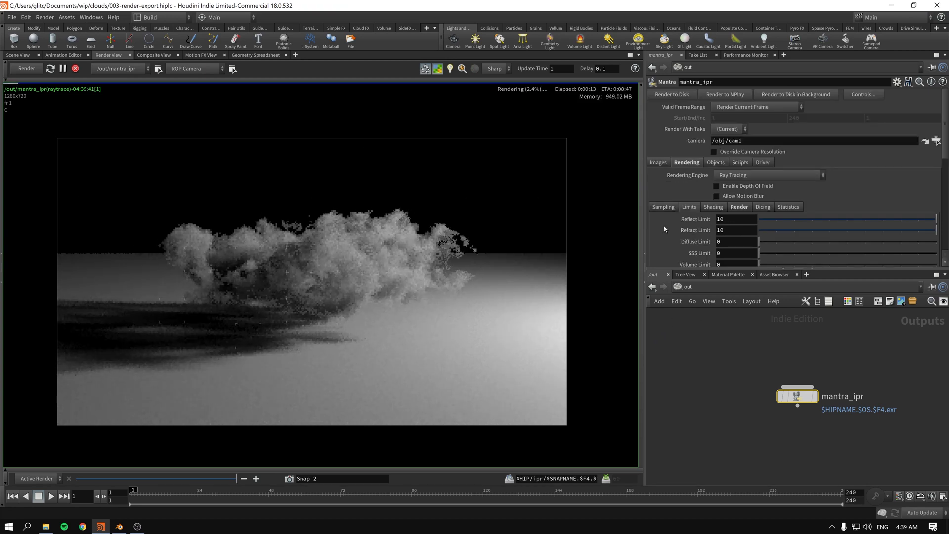
pyautogui.click(685, 287)
pyautogui.click(698, 343)
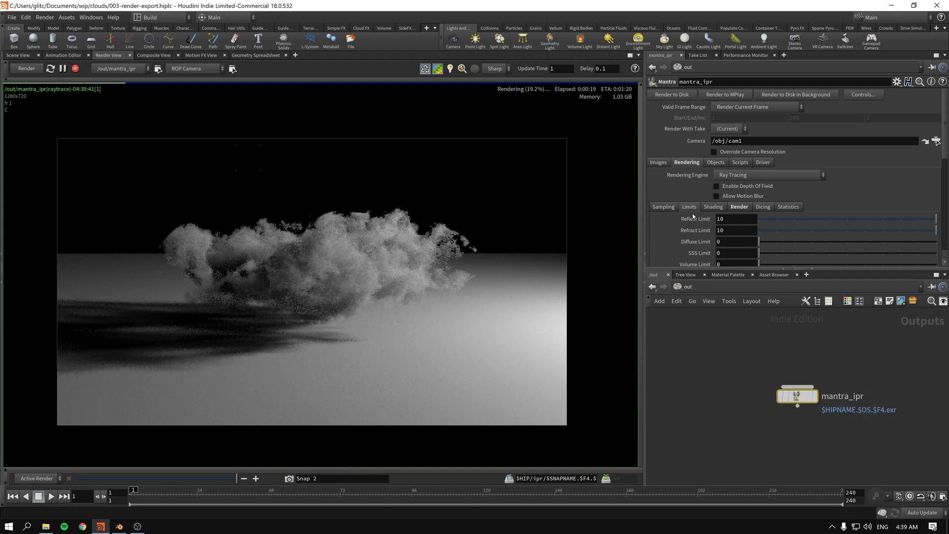
# Review mantra_ipr's Sampling and Limits settings, then view snapshot Snap 1.
pyautogui.click(669, 206)
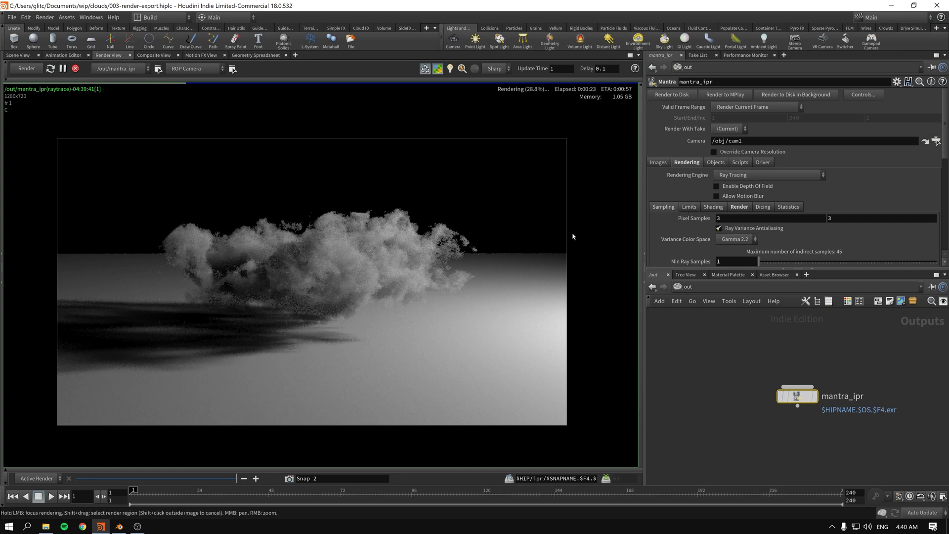
pyautogui.scroll(1, 426, 251)
pyautogui.moveTo(403, 269); pyautogui.dragTo(421, 259, button='middle')
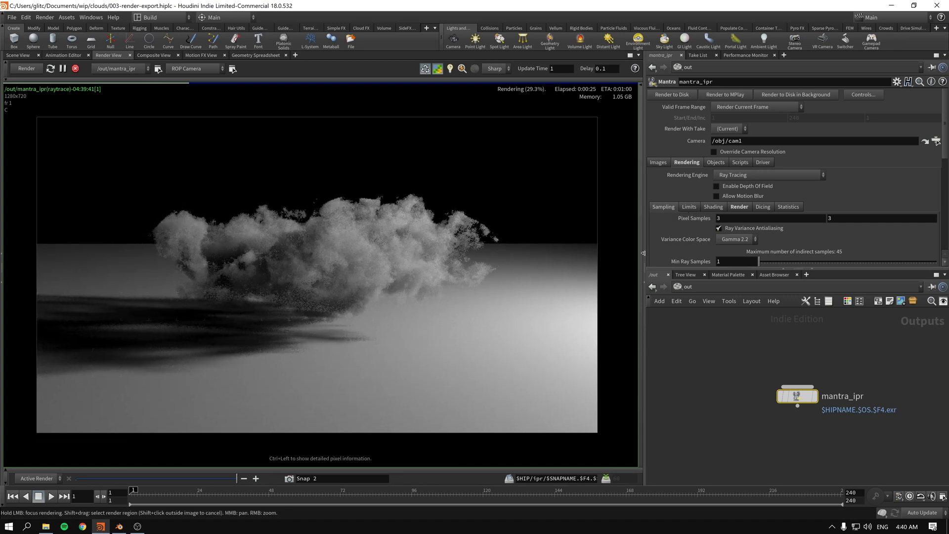
pyautogui.click(689, 207)
pyautogui.scroll(-3, 664, 248)
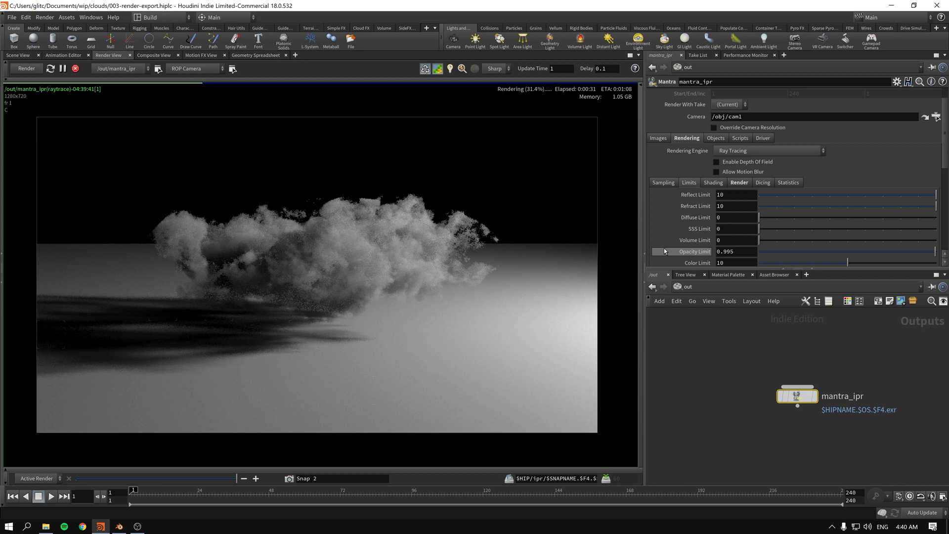
pyautogui.scroll(-1, 665, 247)
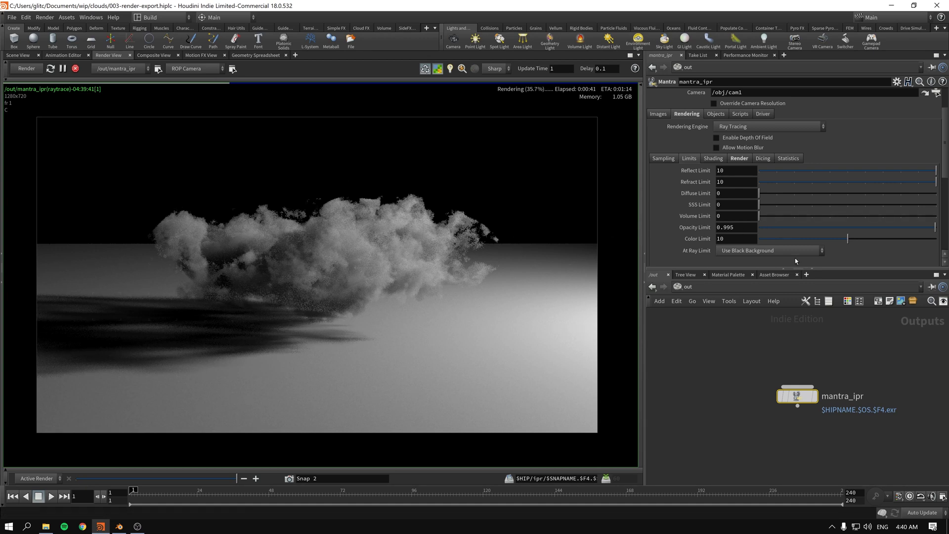
pyautogui.click(243, 480)
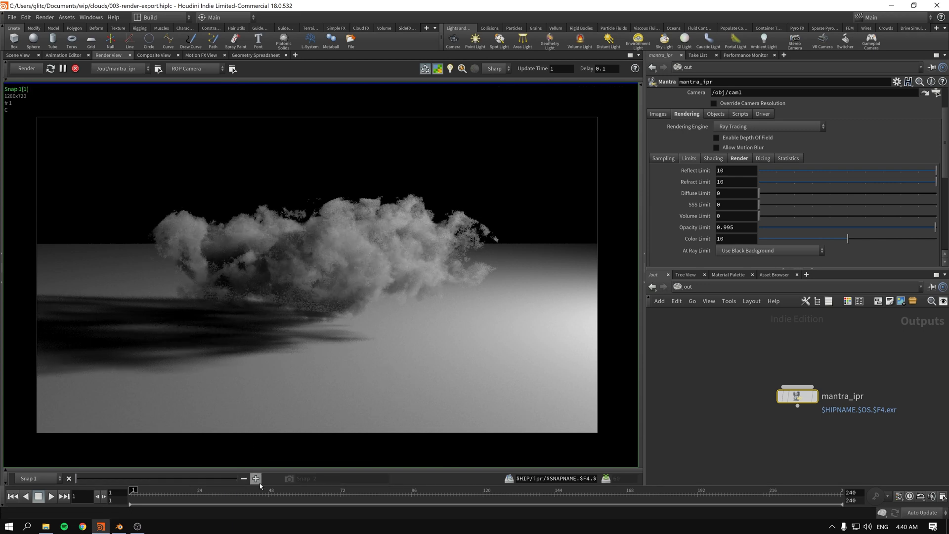
# Replace Snap 1 with a new snapshot and raise the Volume Limit to 2.
pyautogui.click(70, 479)
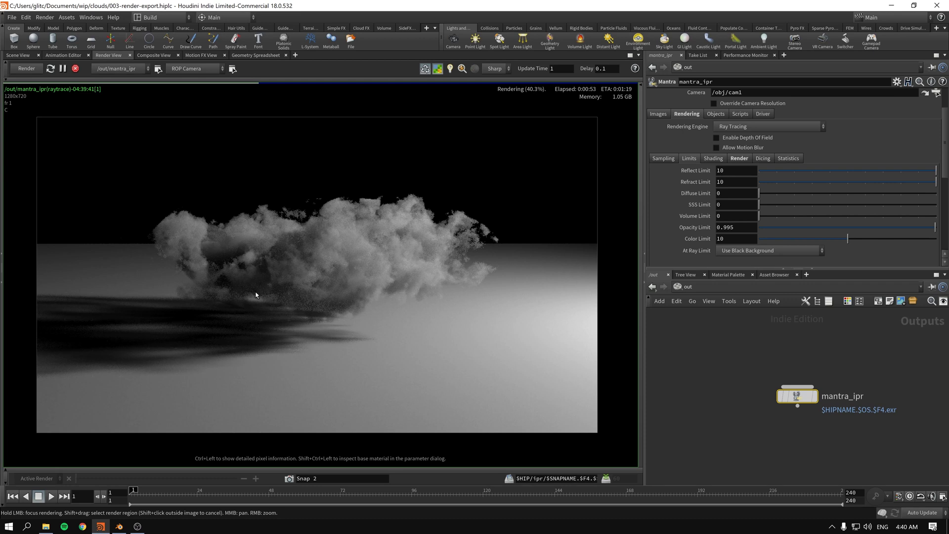
pyautogui.click(289, 478)
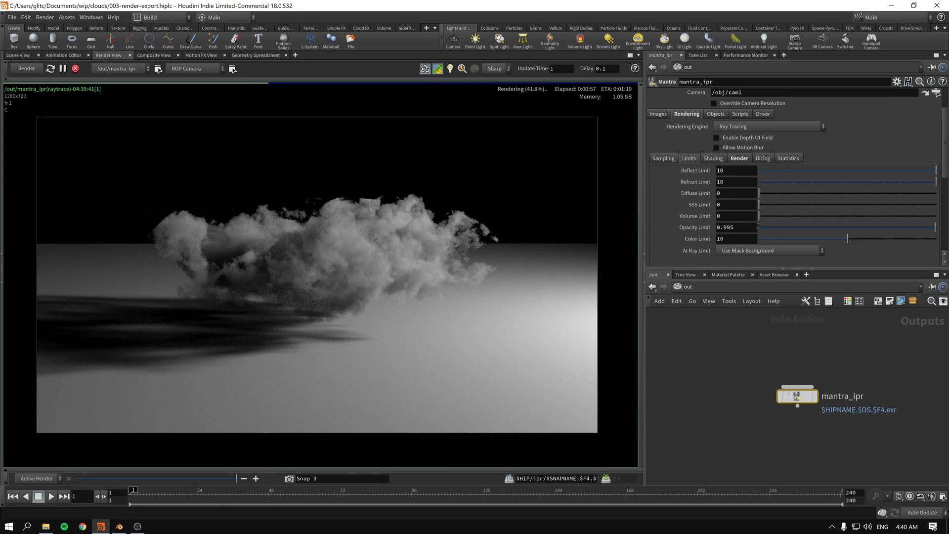
pyautogui.click(794, 220)
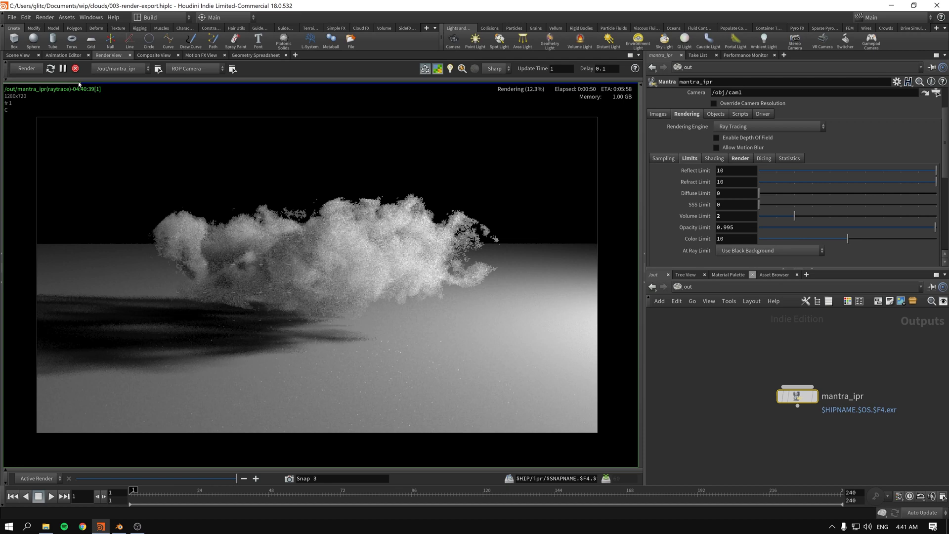
# Stop the IPR, return to the scene view and go inside geo1's node network.
pyautogui.click(75, 68)
pyautogui.click(27, 58)
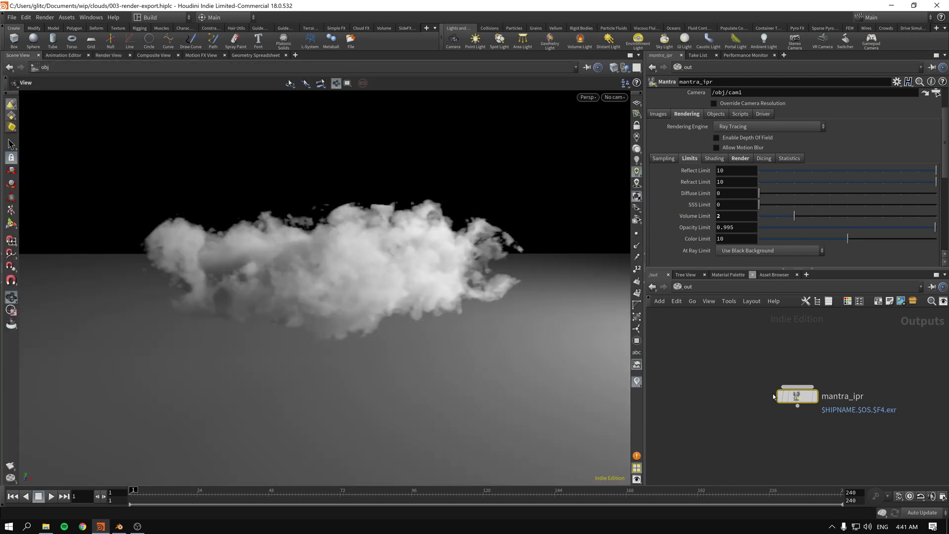
pyautogui.click(684, 287)
pyautogui.click(715, 335)
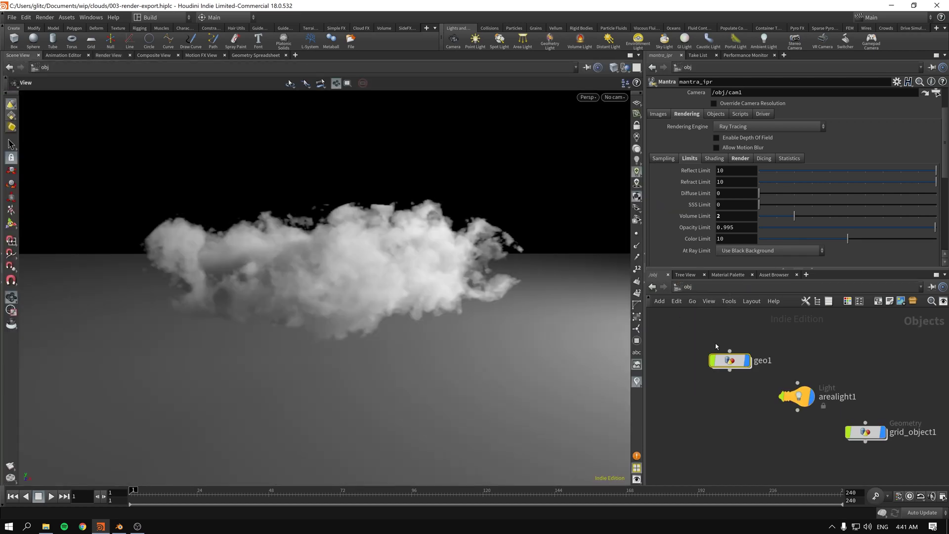
pyautogui.click(732, 362)
pyautogui.doubleClick(733, 364)
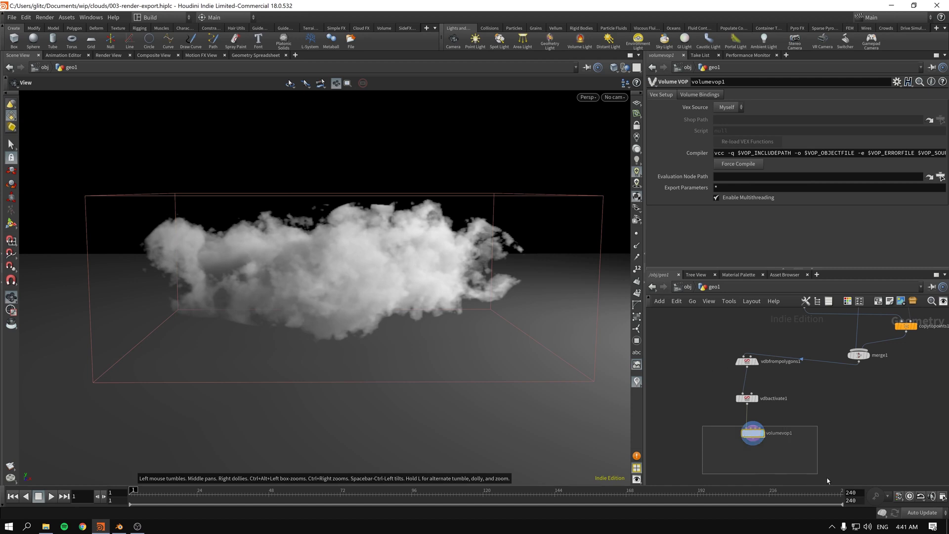
pyautogui.moveTo(812, 459); pyautogui.dragTo(839, 441, button='middle')
# Add a rop_geometry1 ROP Geometry Output node wired below volumevop1.
pyautogui.press('Tab')
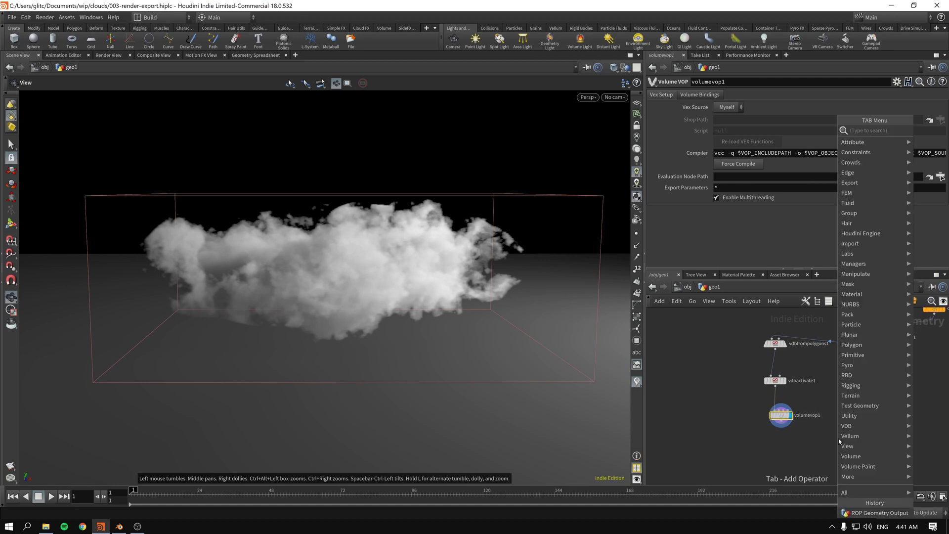
pyautogui.write('rop')
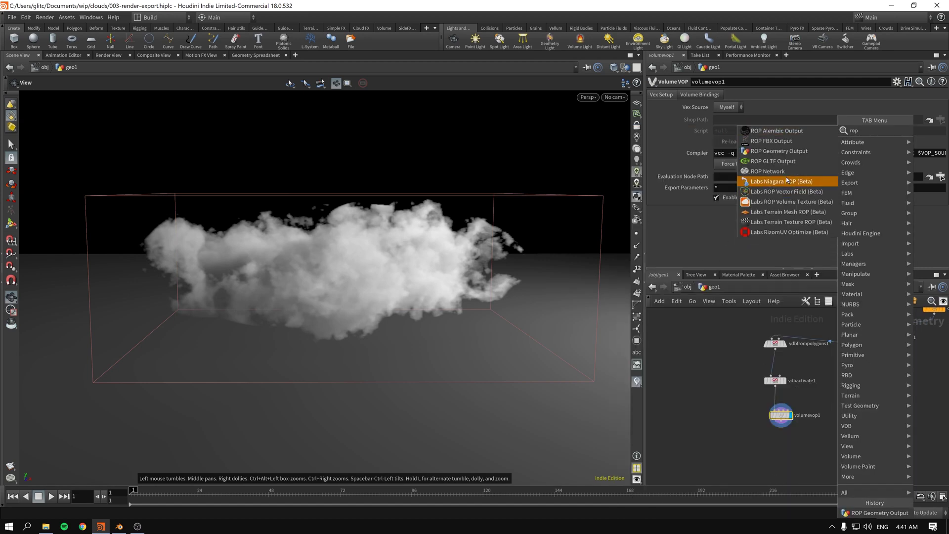
pyautogui.click(779, 151)
pyautogui.click(787, 454)
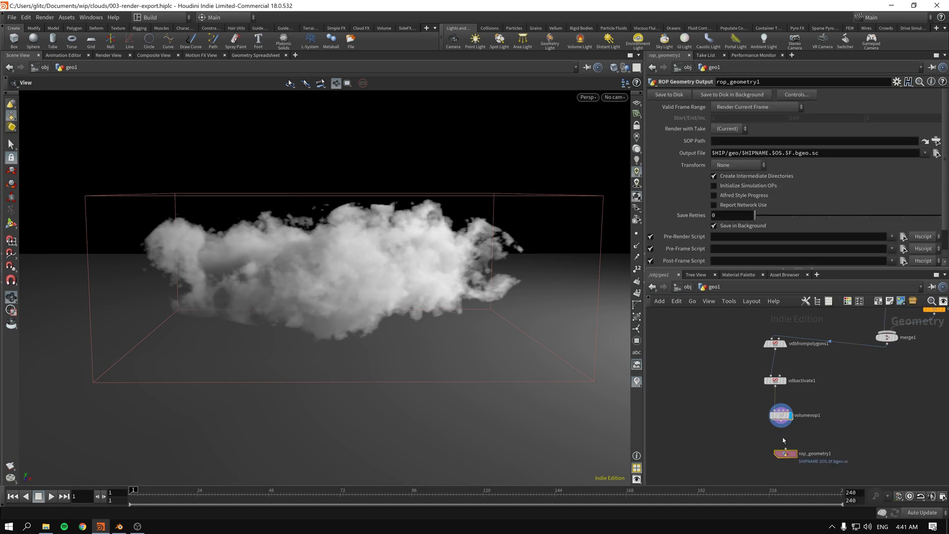
pyautogui.moveTo(783, 423); pyautogui.dragTo(786, 451)
pyautogui.scroll(3, 791, 445)
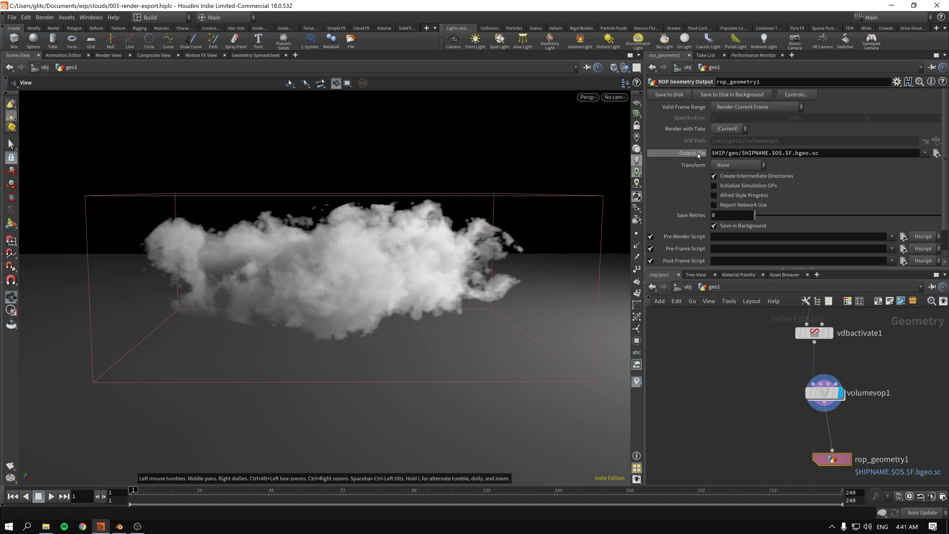
# Change the output file extension from bgeo.sc to vdb and save the cloud to disk.
pyautogui.click(743, 153)
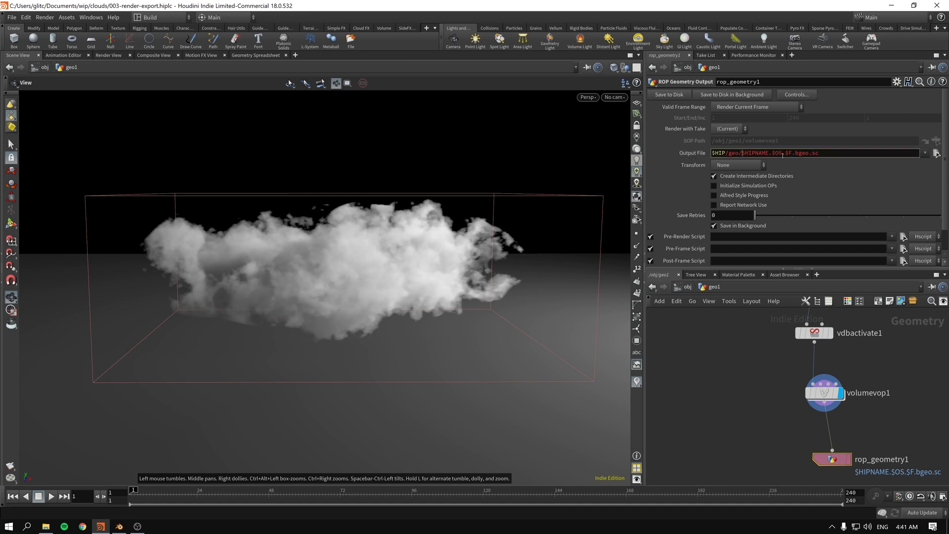
pyautogui.moveTo(796, 154); pyautogui.dragTo(855, 154)
pyautogui.write('vdb')
pyautogui.press('Return')
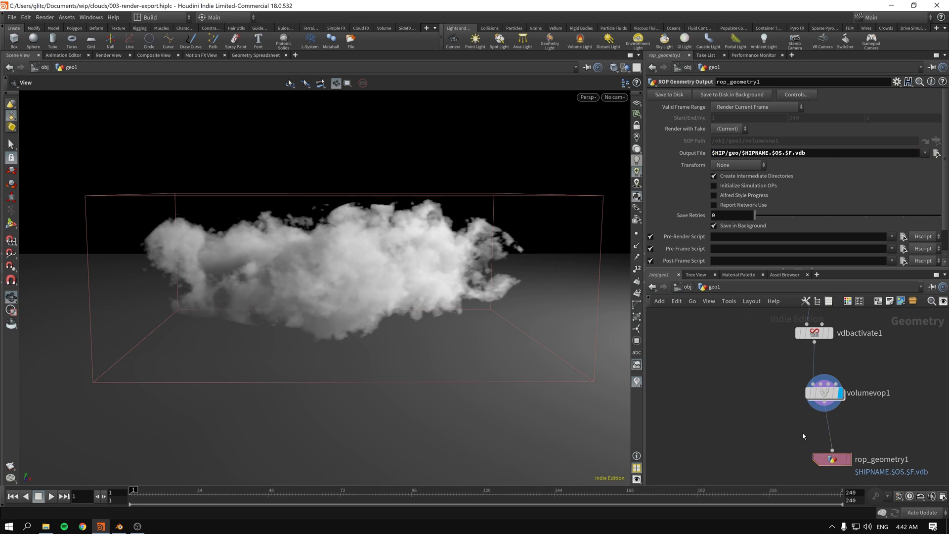
pyautogui.click(675, 97)
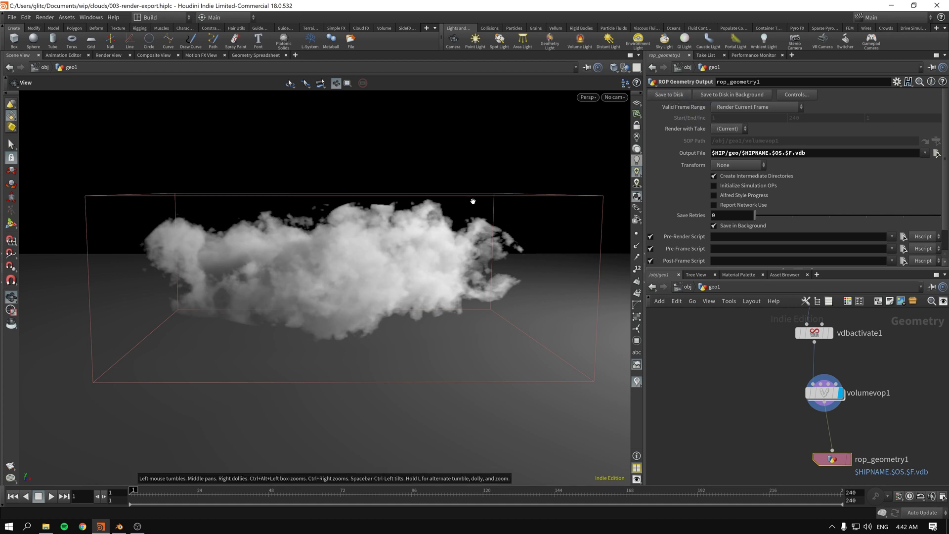
# Check the clouds\geo folder in File Explorer for 003-render-export.rop_geometry1.1.vdb.
pyautogui.click(45, 526)
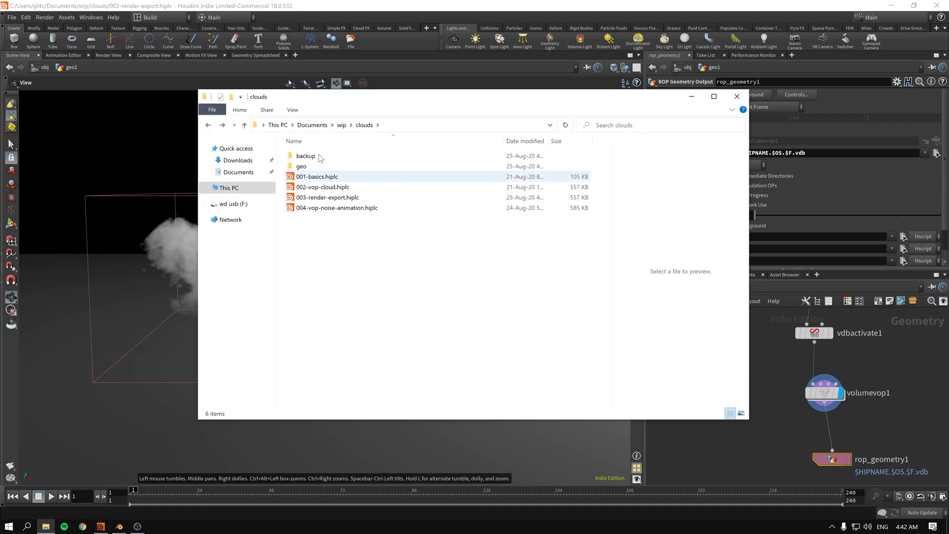
pyautogui.moveTo(378, 98); pyautogui.dragTo(381, 108)
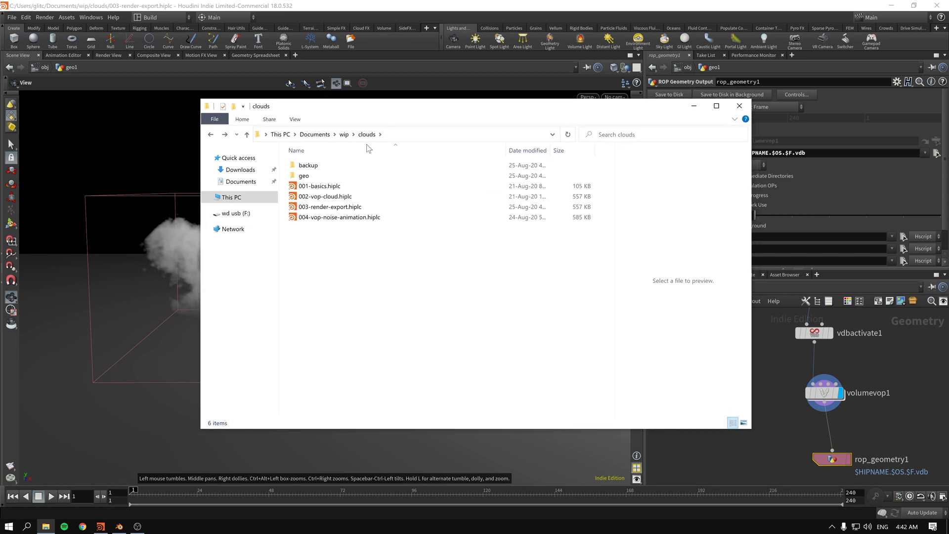
pyautogui.doubleClick(321, 175)
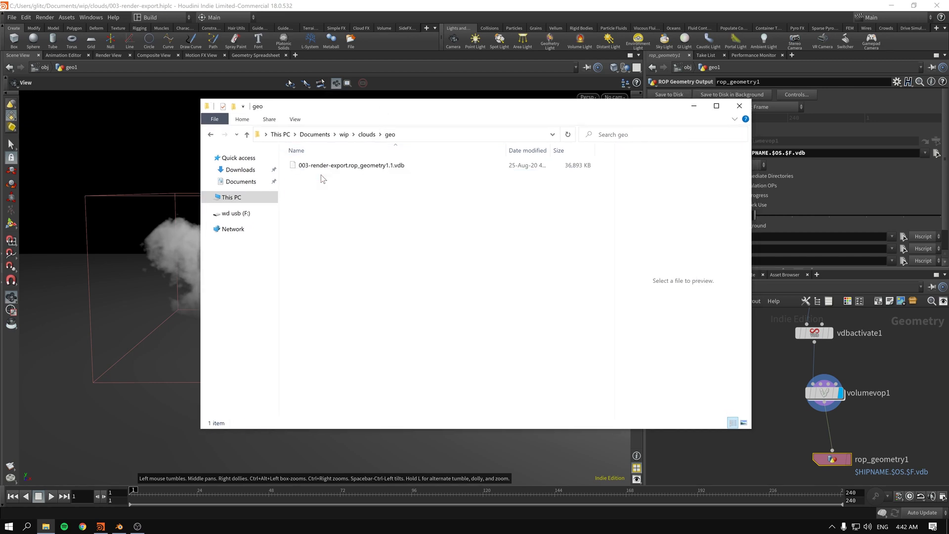
pyautogui.moveTo(310, 231); pyautogui.dragTo(403, 163)
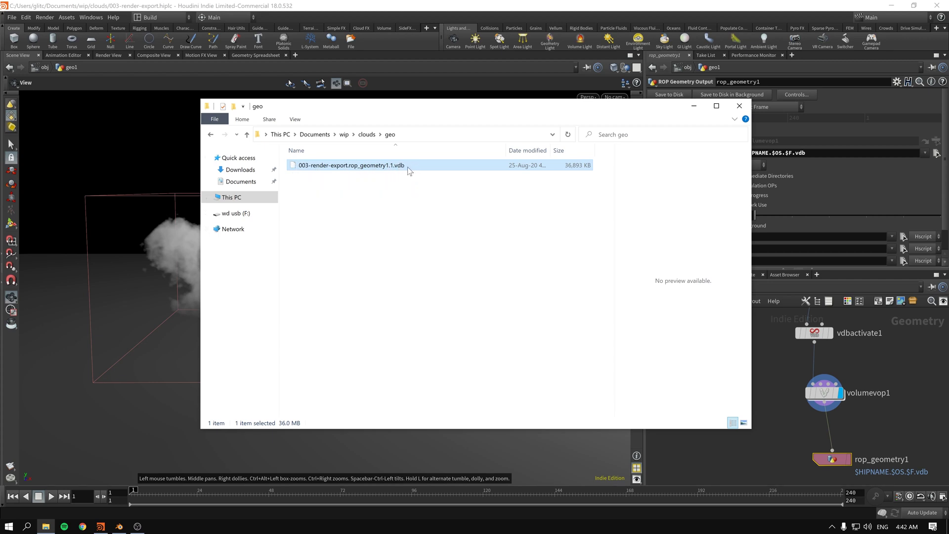
pyautogui.click(410, 212)
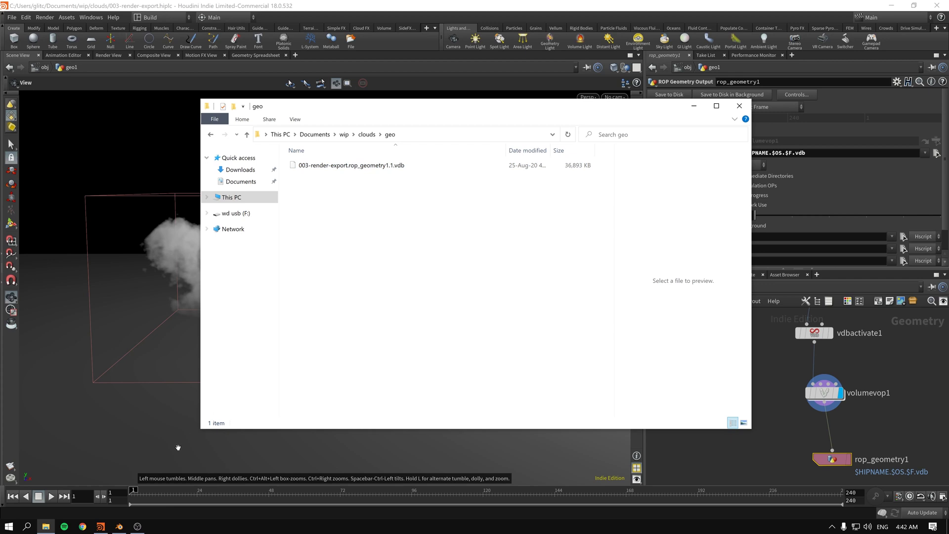
# Import 003-render-export.rop_geometry1.1.vdb from Documents\wip\clouds\geo as an OpenVDB volume.
pyautogui.click(202, 466)
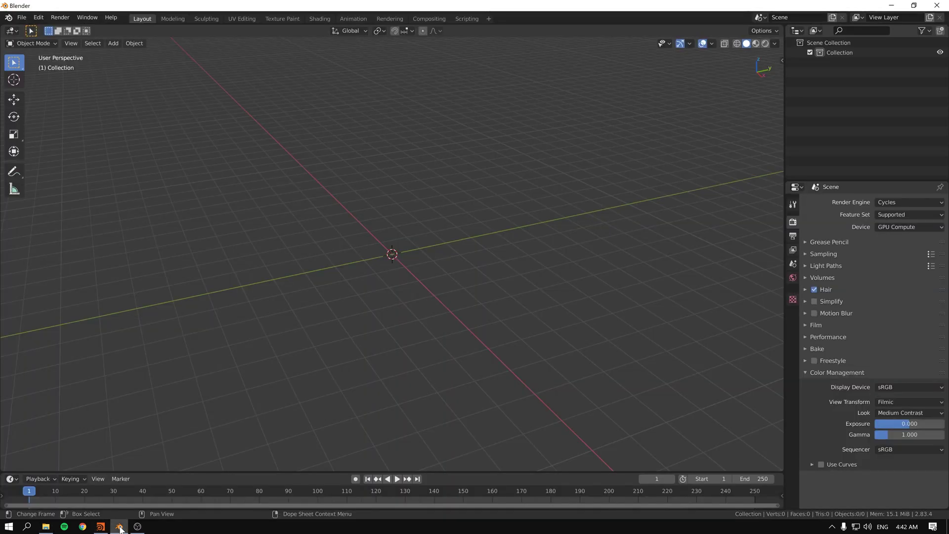
pyautogui.hotkey('shift', 'a')
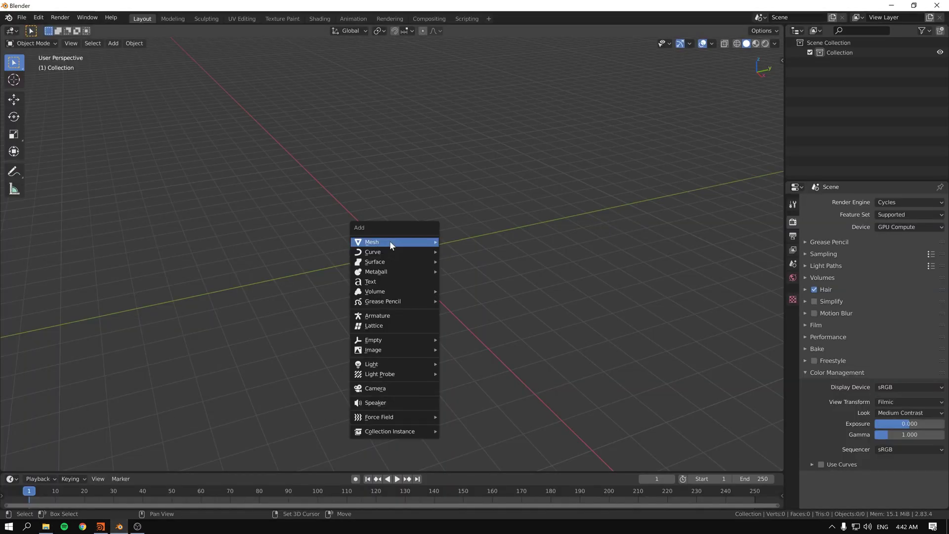
pyautogui.moveTo(404, 291)
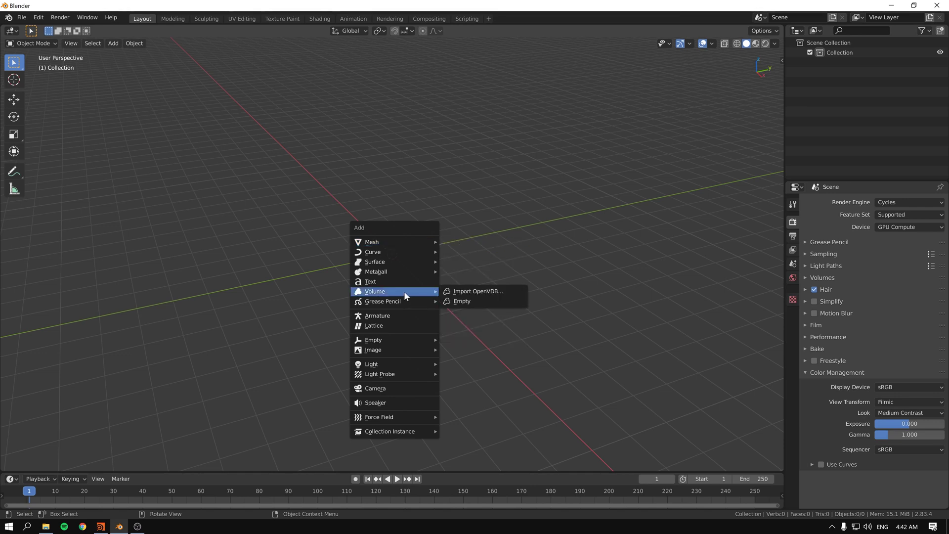
pyautogui.click(480, 291)
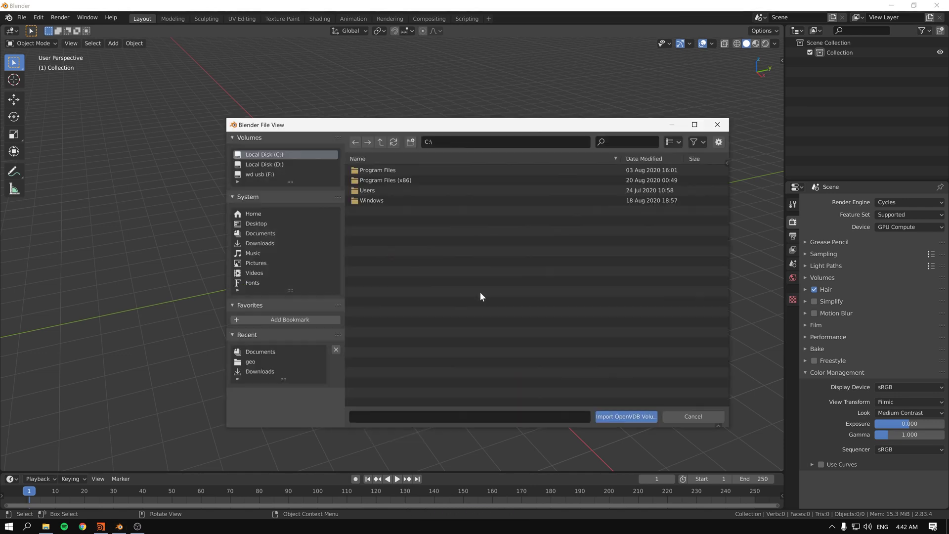
pyautogui.click(277, 233)
pyautogui.doubleClick(384, 302)
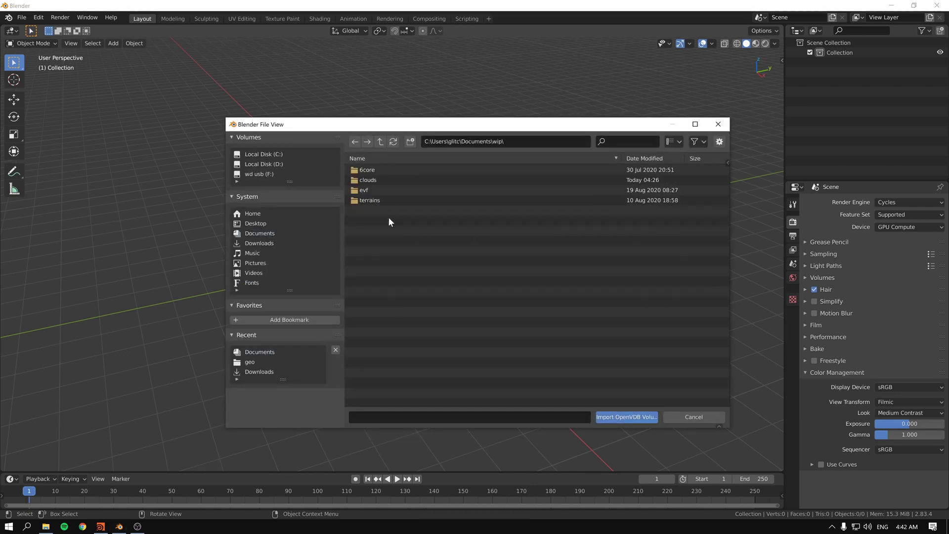
pyautogui.doubleClick(383, 180)
pyautogui.doubleClick(396, 181)
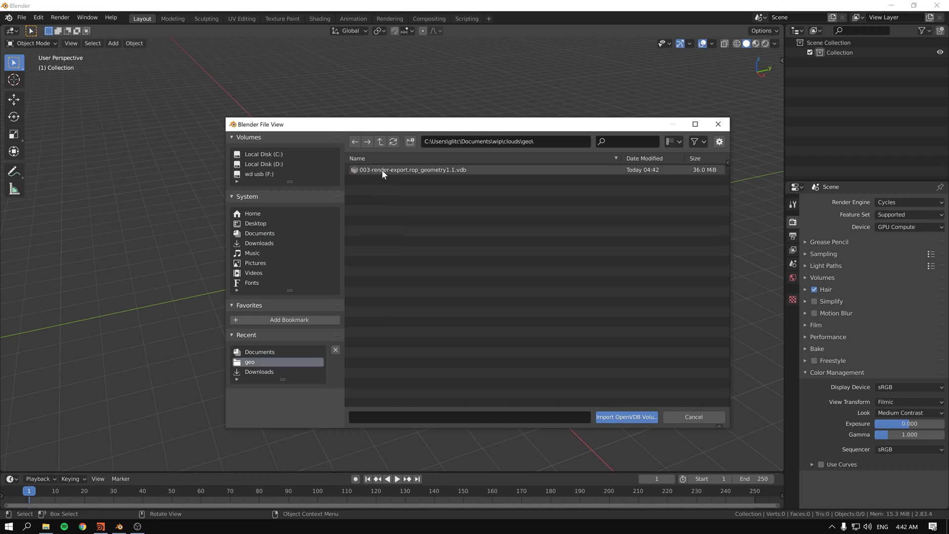
pyautogui.doubleClick(382, 170)
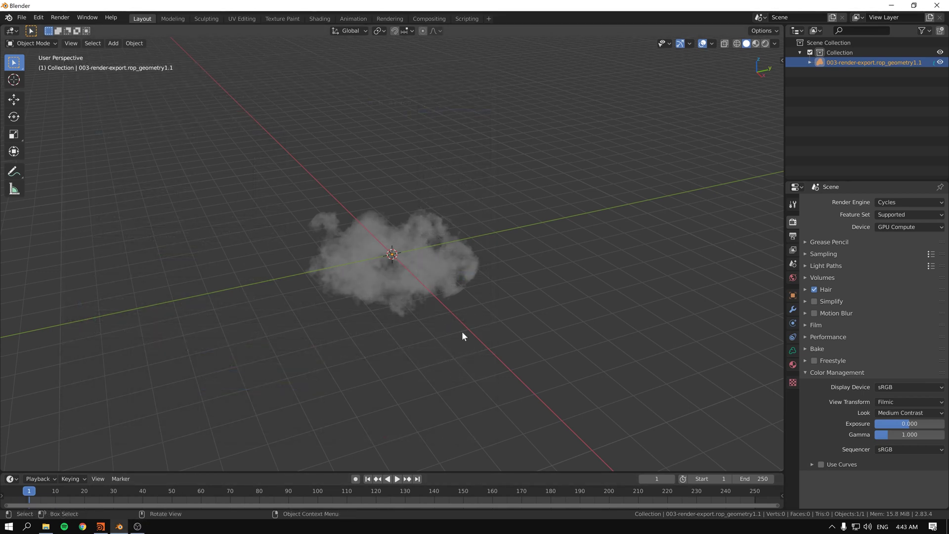
# Switch the render engine to Eevee.
pyautogui.moveTo(411, 304); pyautogui.dragTo(446, 253, button='middle')
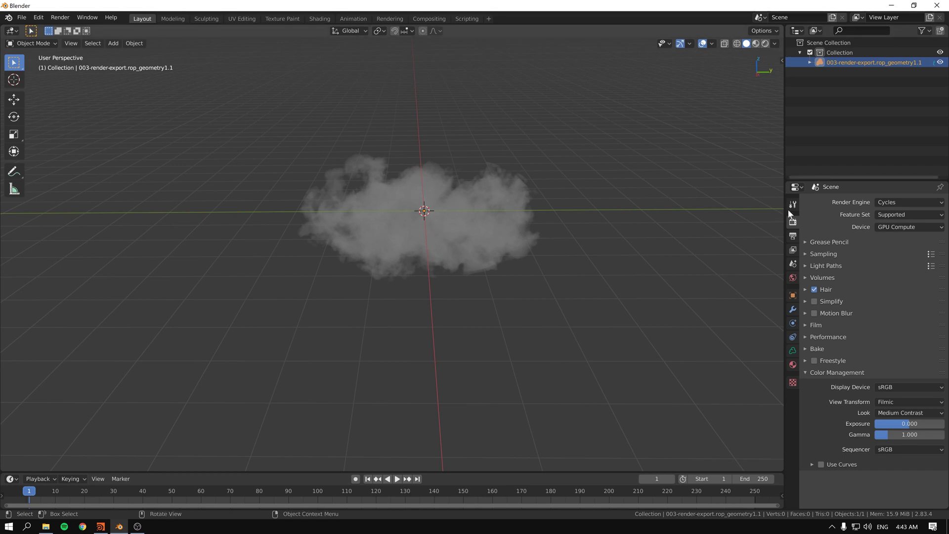
pyautogui.click(894, 203)
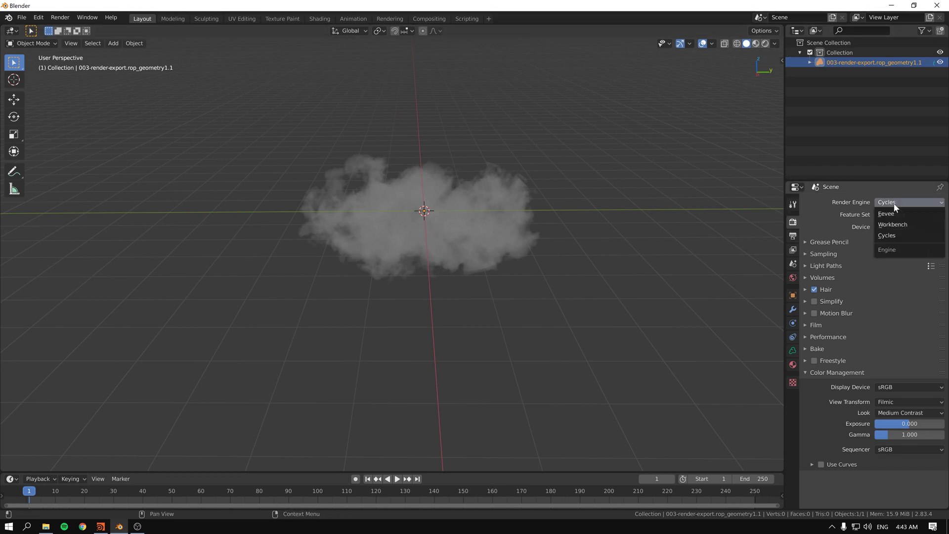
pyautogui.click(901, 217)
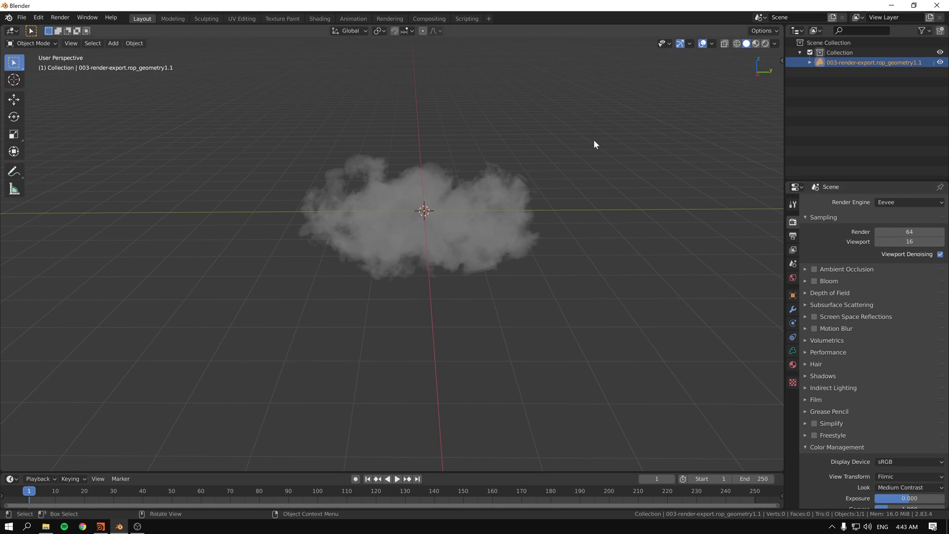
# Add a Sun light, tilt it around the X axis and raise it above the cloud.
pyautogui.hotkey('shift', 'a')
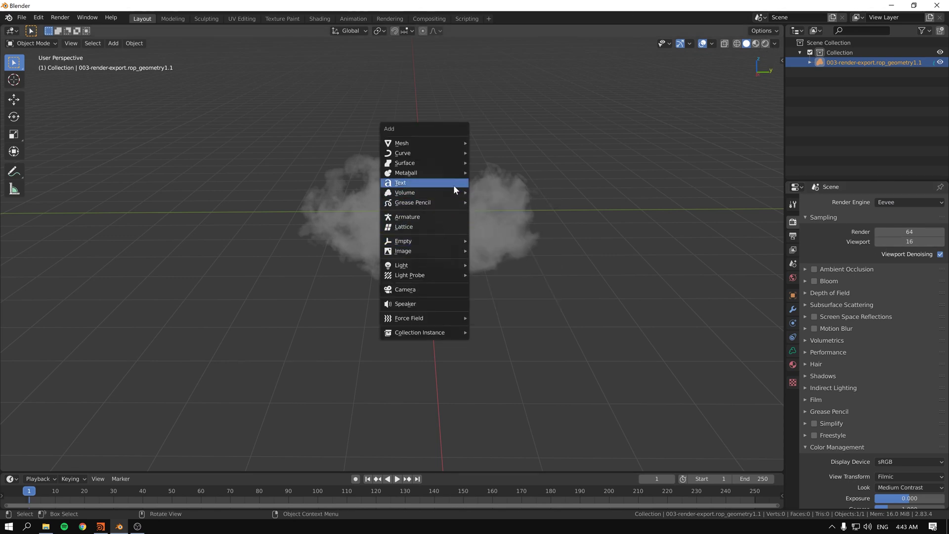
pyautogui.moveTo(446, 265)
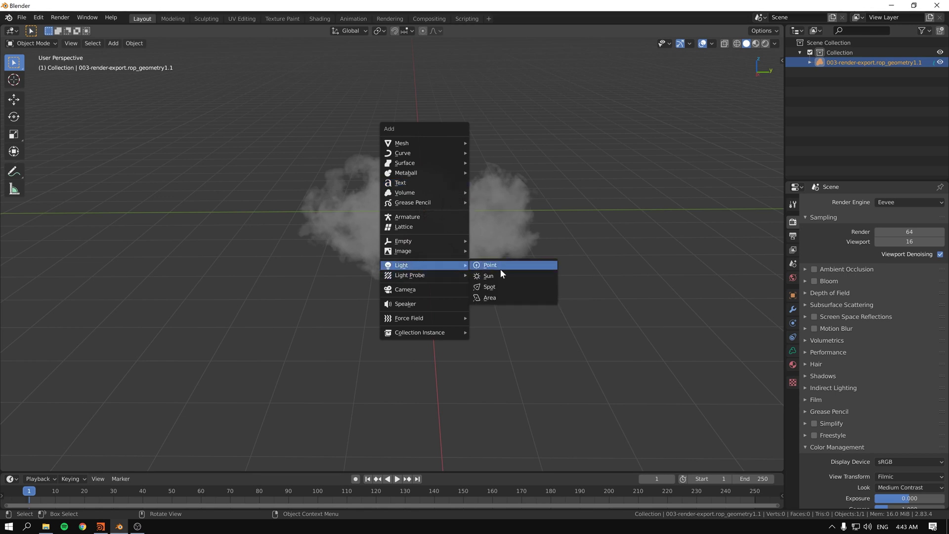
pyautogui.click(509, 275)
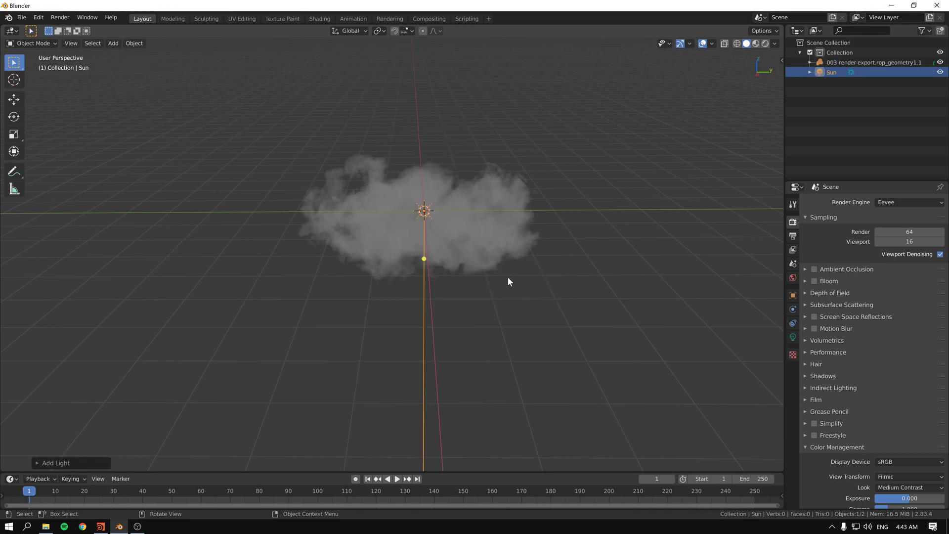
pyautogui.press('r')
pyautogui.press('x')
pyautogui.click(482, 255)
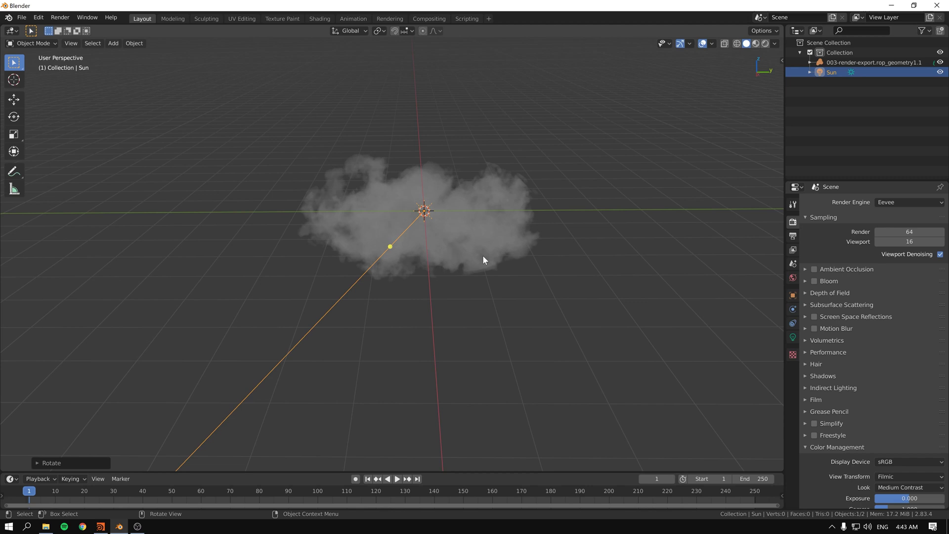
pyautogui.press('g')
pyautogui.press('z')
pyautogui.click(462, 91)
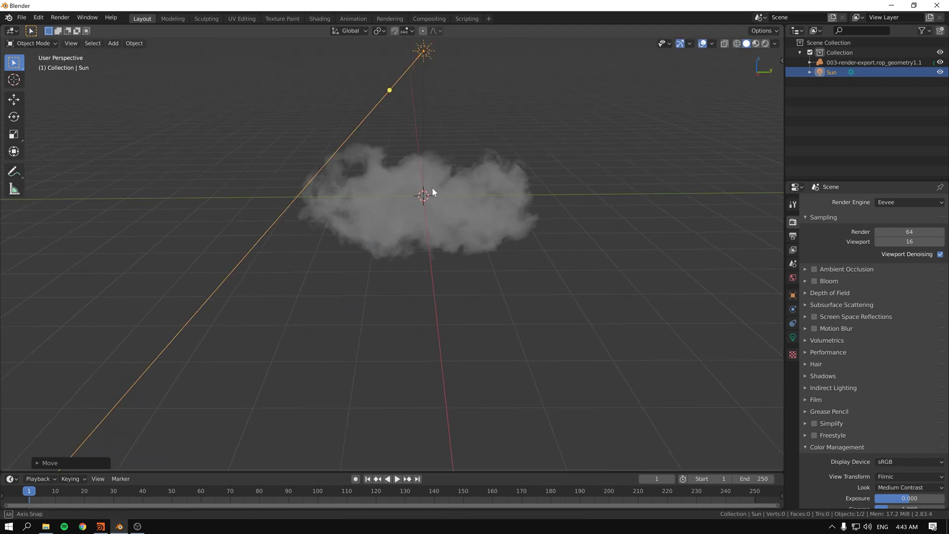
# Preview the cloud in Rendered viewport shading with the sun deselected.
pyautogui.click(765, 43)
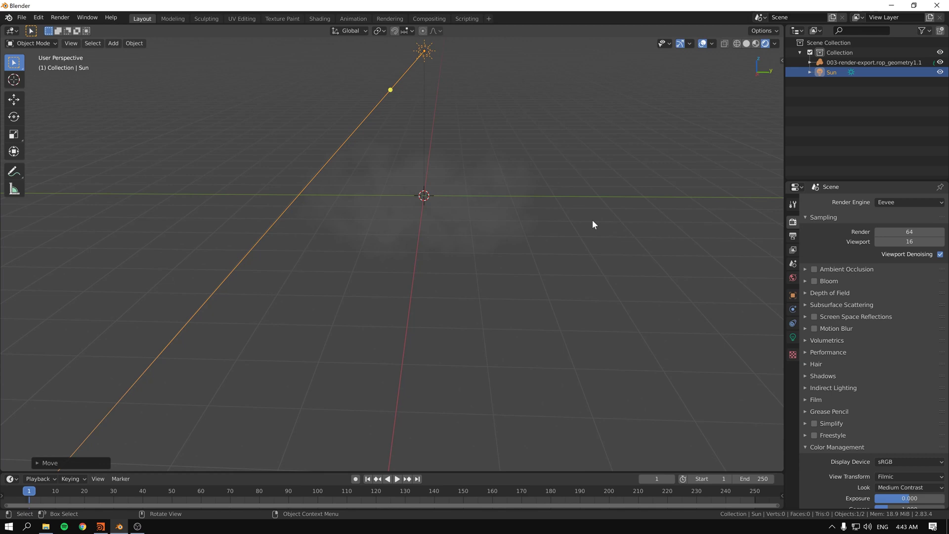
pyautogui.moveTo(464, 229)
pyautogui.mouseDown(button='middle')
pyautogui.moveTo(458, 212)
pyautogui.moveTo(467, 233)
pyautogui.moveTo(462, 226)
pyautogui.mouseUp(button='middle')
pyautogui.click(461, 224)
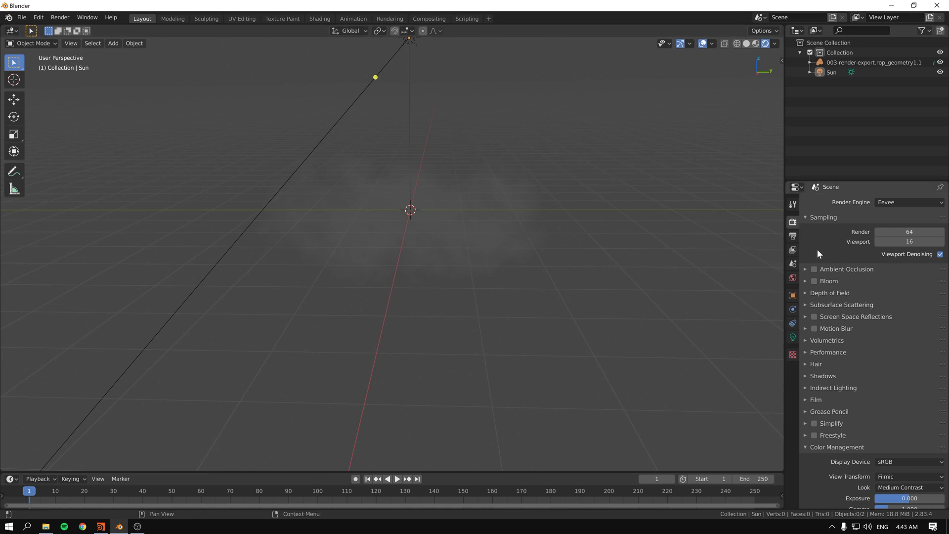
# Set Eevee render and viewport samples to 128.
pyautogui.click(899, 231)
pyautogui.write('128')
pyautogui.press('Tab')
pyautogui.write('128')
pyautogui.hotkey('shift', 'Tab')
pyautogui.press('Return')
# Enable Screen Space Reflections, expand Volumetrics, and open the cloud object's material settings.
pyautogui.click(814, 317)
pyautogui.moveTo(472, 268); pyautogui.dragTo(472, 269, button='middle')
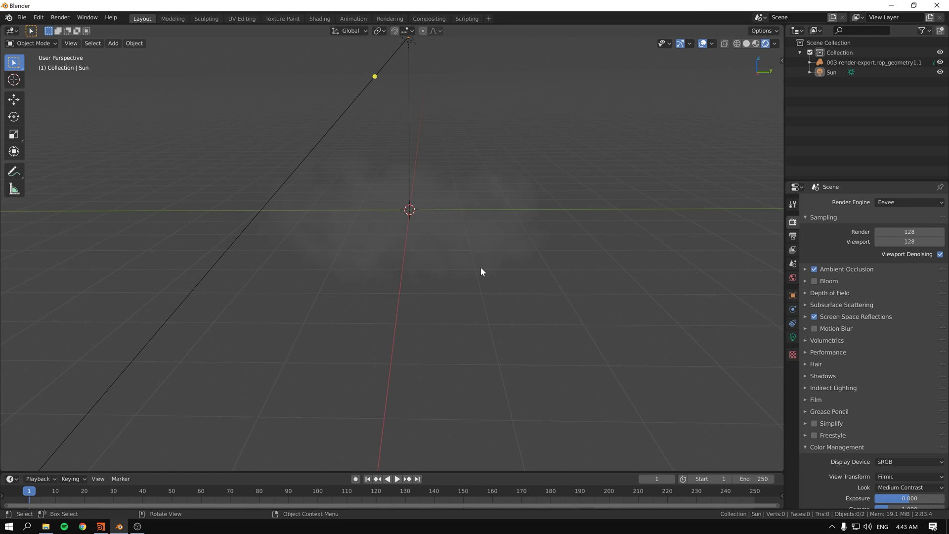
pyautogui.click(806, 341)
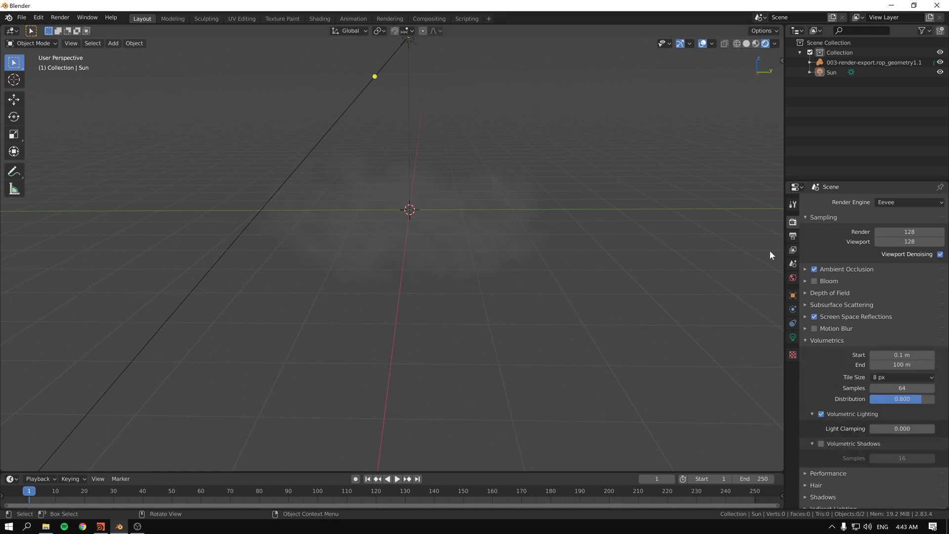
pyautogui.click(840, 62)
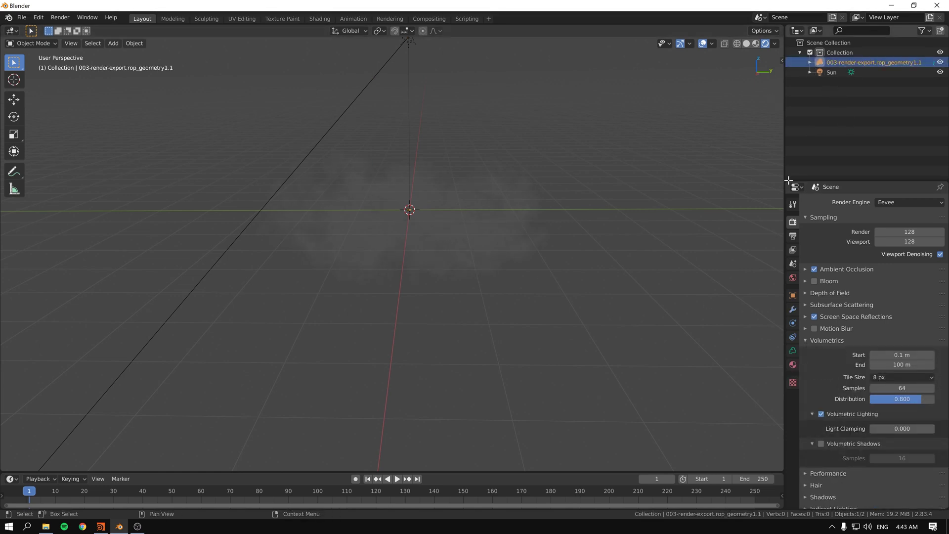
pyautogui.click(794, 367)
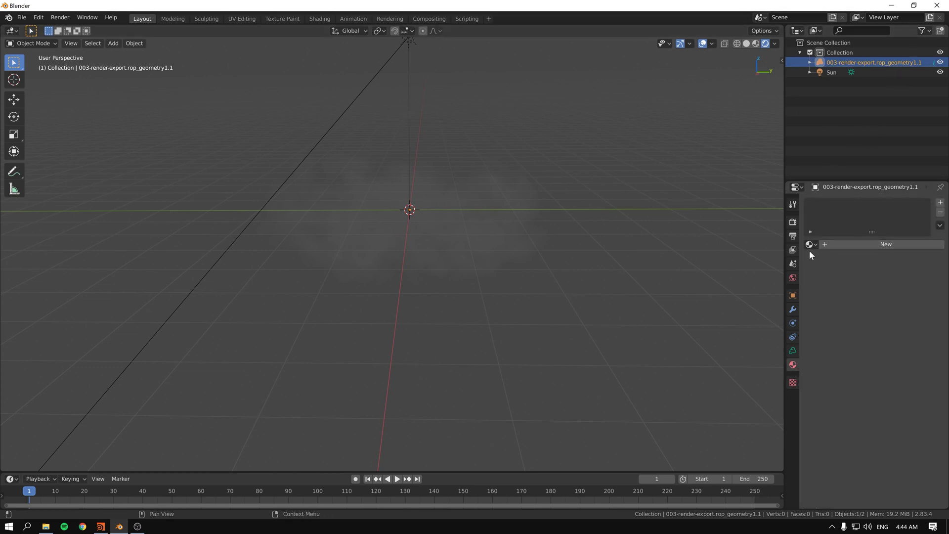
# Create a new cloud material and arrange its Principled Volume and Material Output nodes in Shading.
pyautogui.click(886, 245)
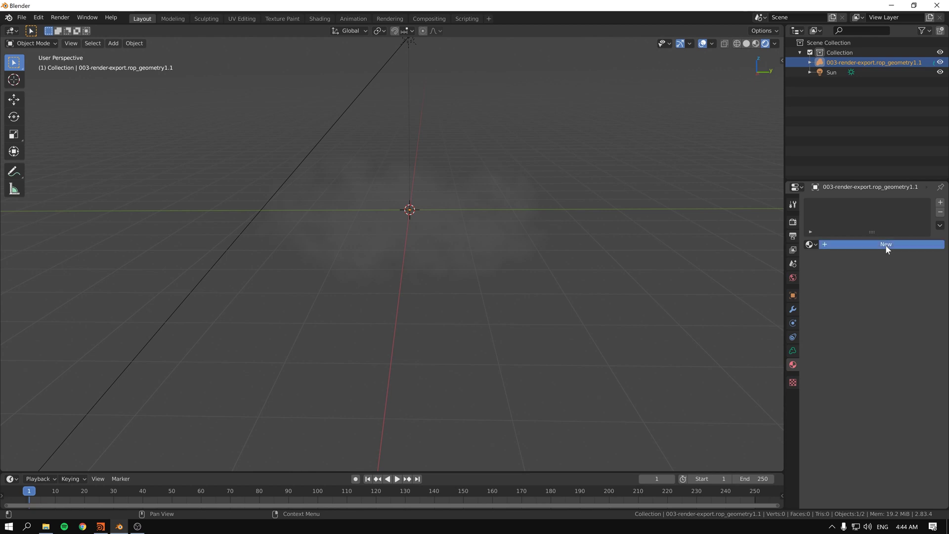
pyautogui.click(320, 18)
pyautogui.moveTo(300, 358); pyautogui.dragTo(331, 432, button='middle')
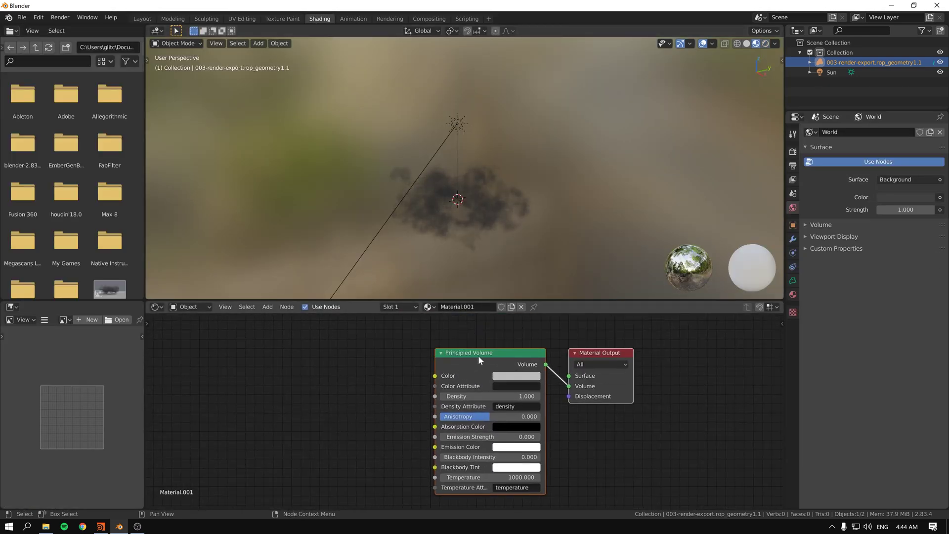
pyautogui.scroll(1, 467, 362)
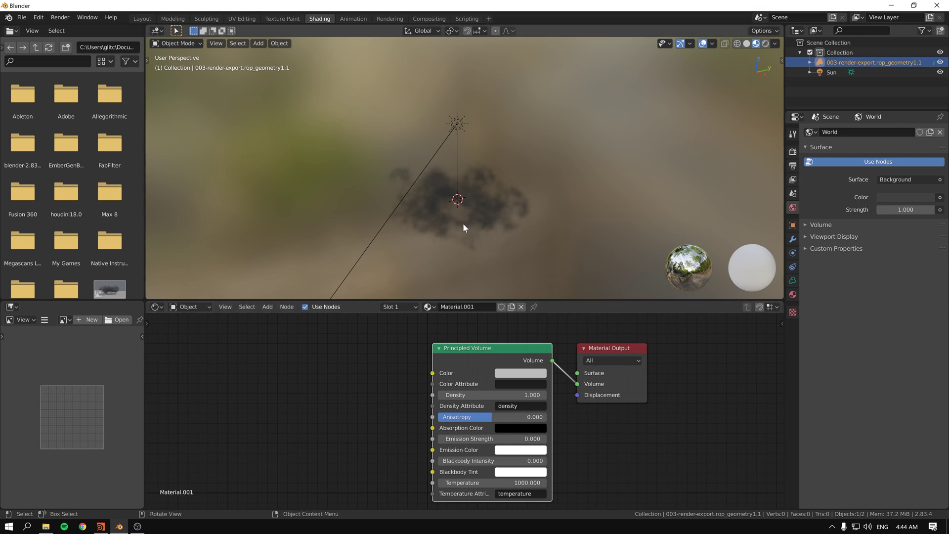
pyautogui.scroll(3, 460, 214)
pyautogui.moveTo(480, 352); pyautogui.dragTo(453, 346)
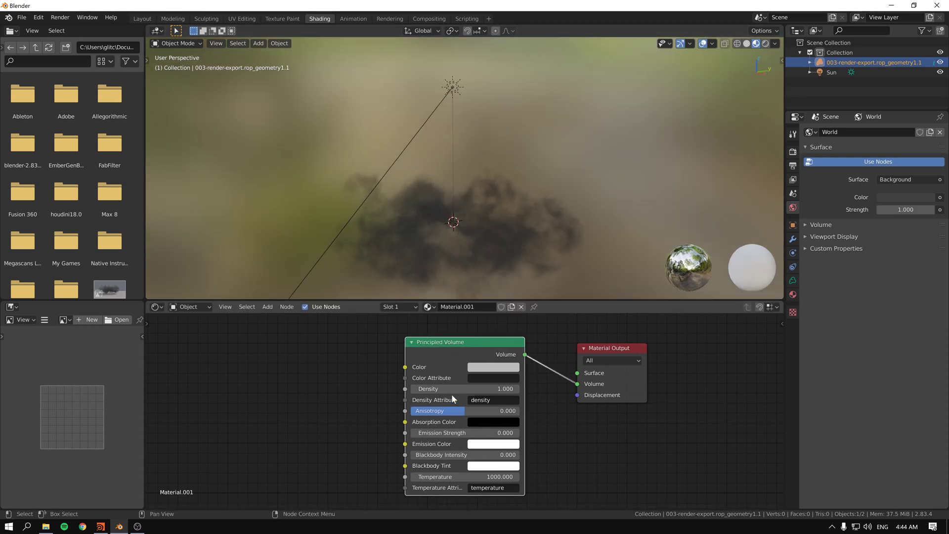
pyautogui.moveTo(629, 351); pyautogui.dragTo(697, 352)
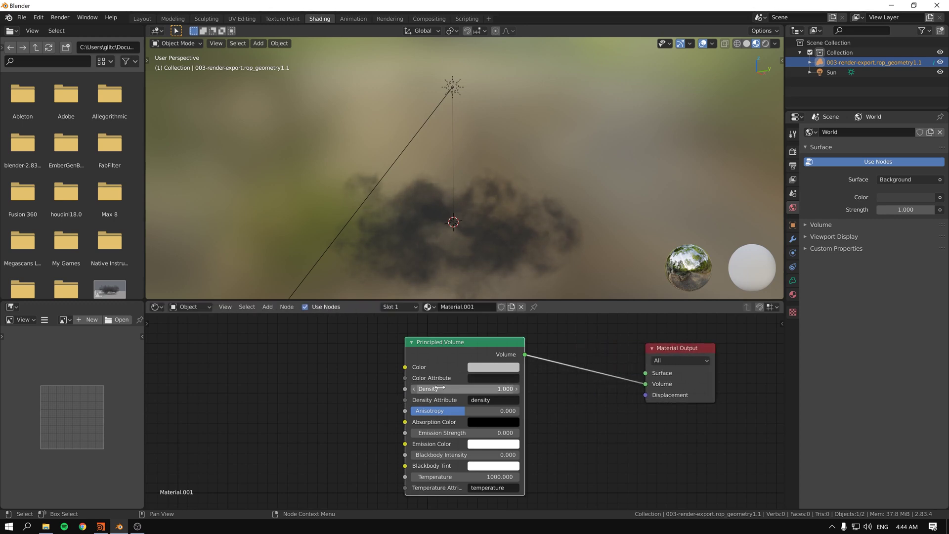
# Set the Principled Volume Density to 2.2.
pyautogui.moveTo(438, 388); pyautogui.dragTo(500, 388)
pyautogui.click(475, 388)
pyautogui.write('0')
pyautogui.press('Return')
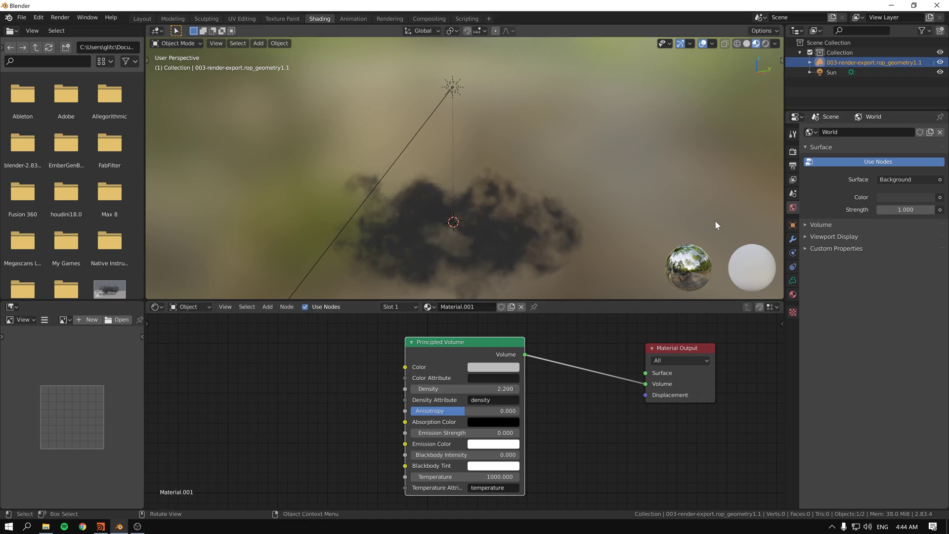
# Preview the cloud in Rendered shading with viewport overlays turned off.
pyautogui.click(766, 44)
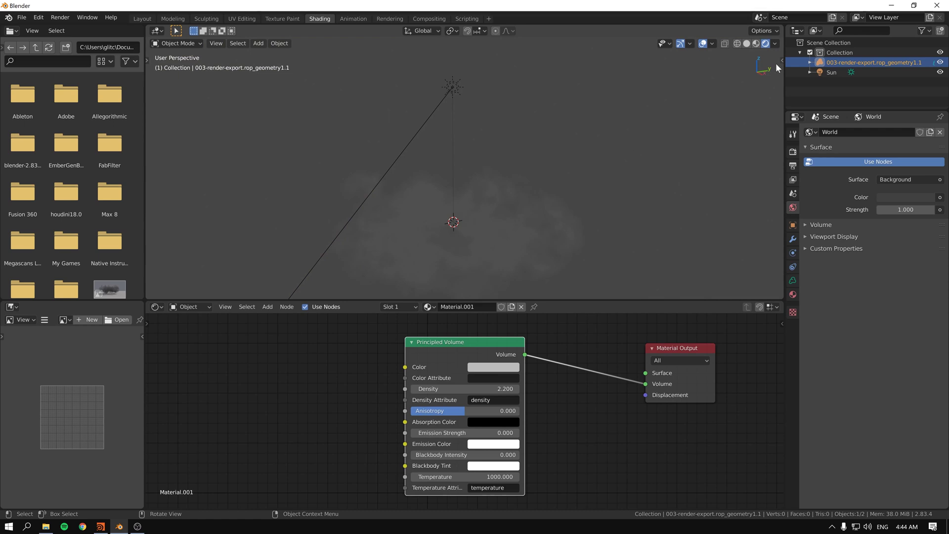
pyautogui.moveTo(626, 174); pyautogui.dragTo(625, 176, button='middle')
pyautogui.click(708, 43)
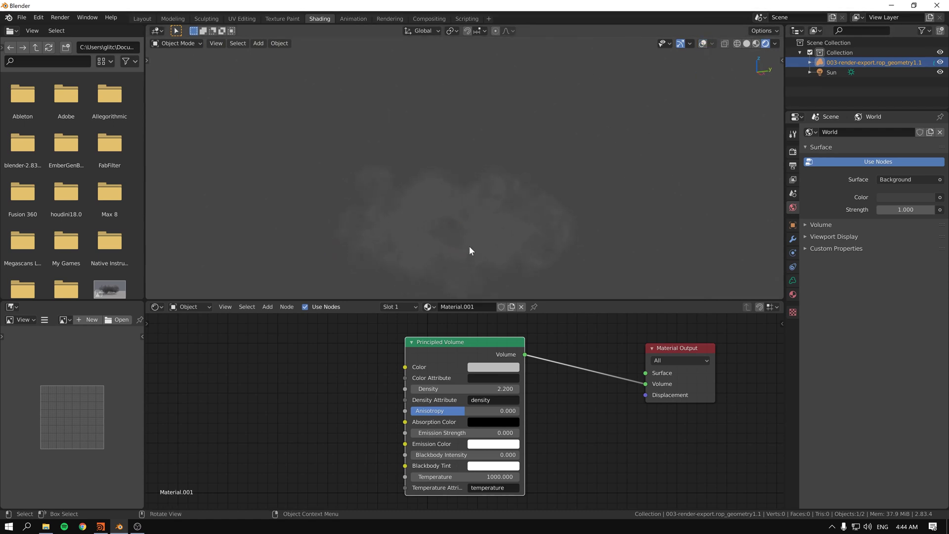
# Enable Volumetric Shadows in Eevee's Volumetrics render settings.
pyautogui.click(793, 152)
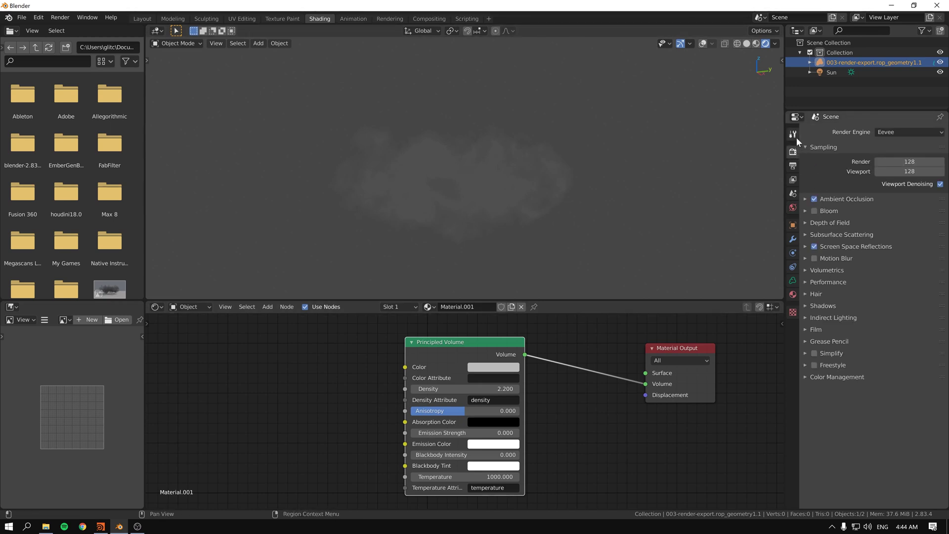
pyautogui.click(806, 272)
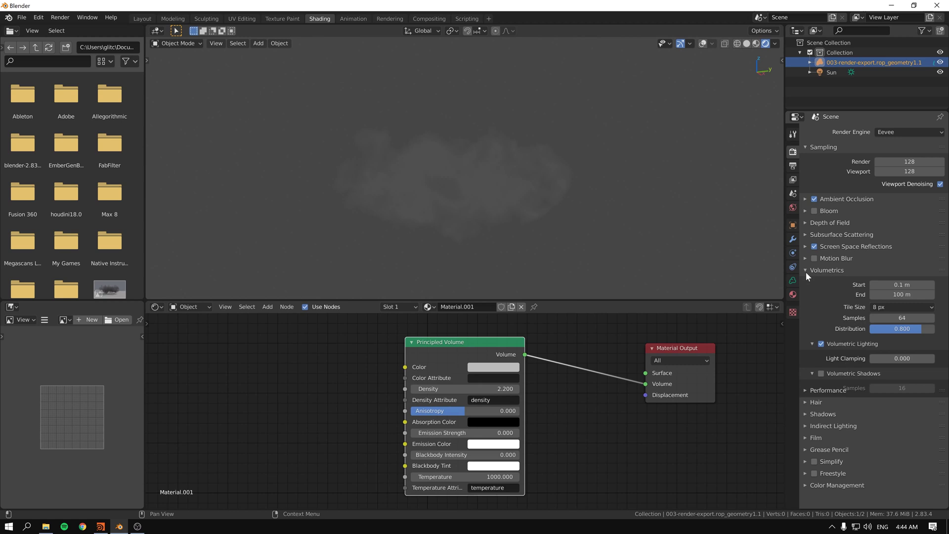
pyautogui.click(820, 374)
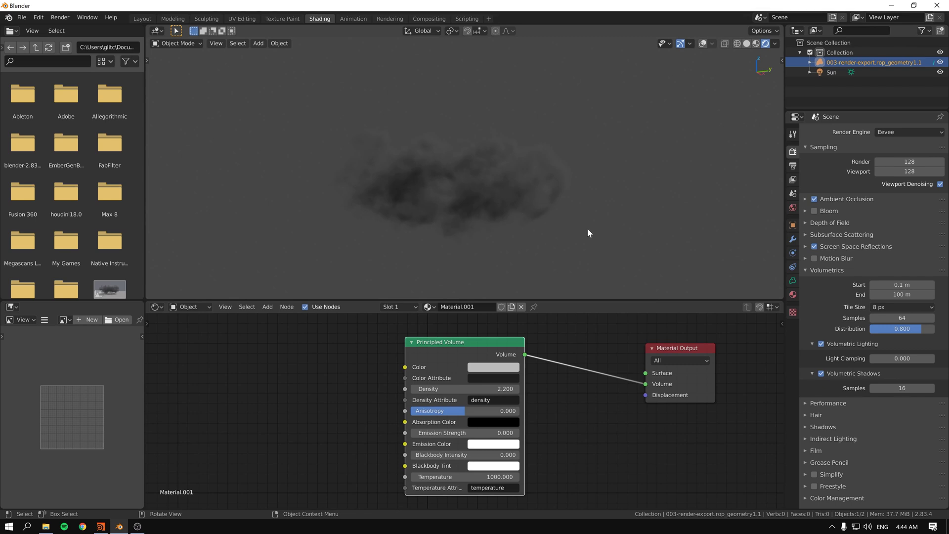
# Turn on High Quality Normals under Performance, then select the Sun lamp.
pyautogui.click(805, 403)
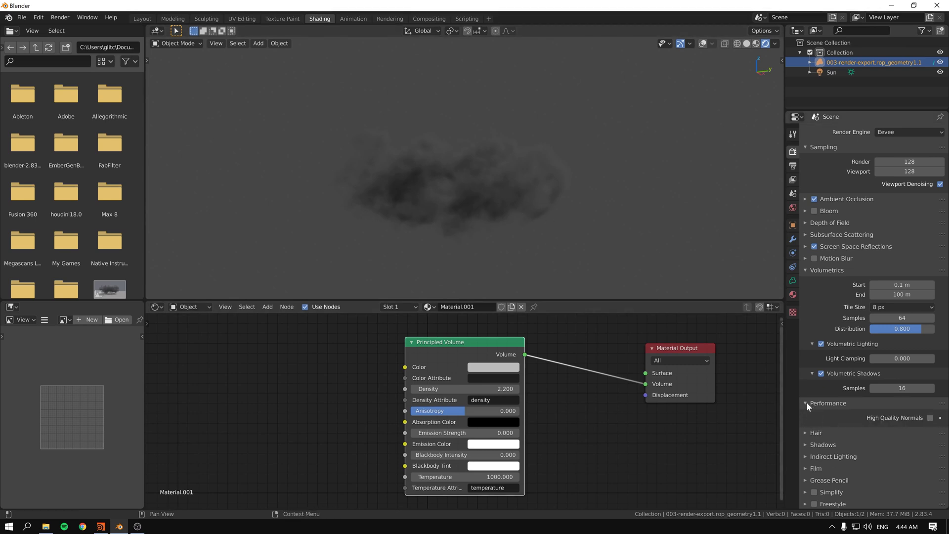
pyautogui.click(930, 418)
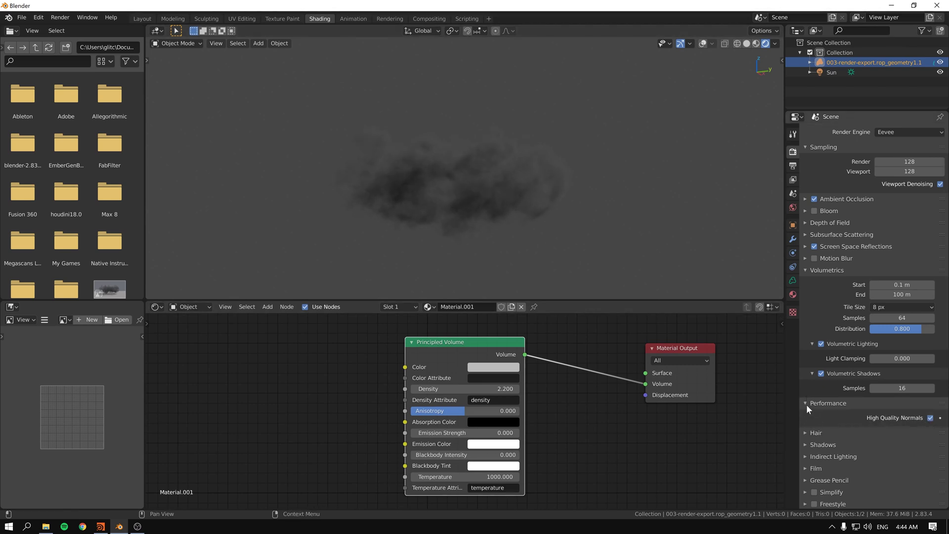
pyautogui.click(806, 404)
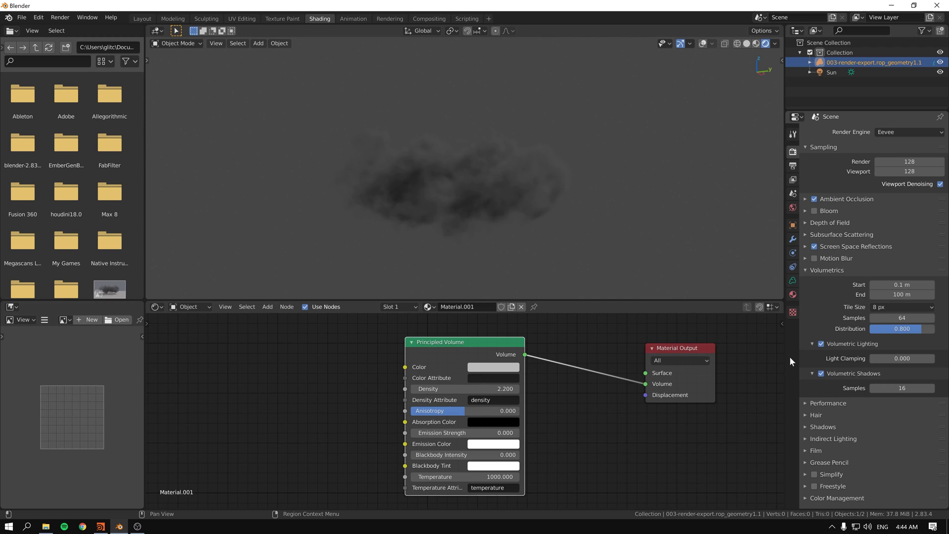
pyautogui.click(459, 204)
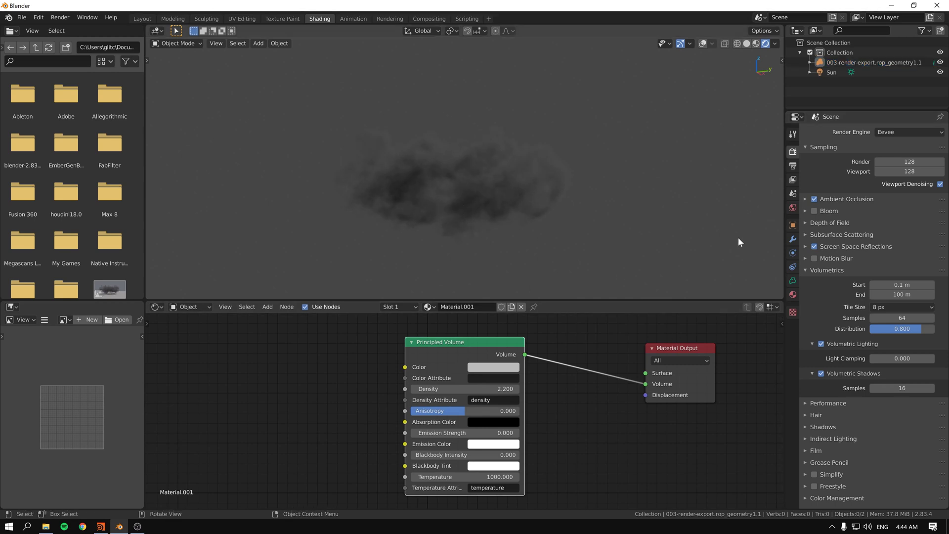
pyautogui.click(831, 73)
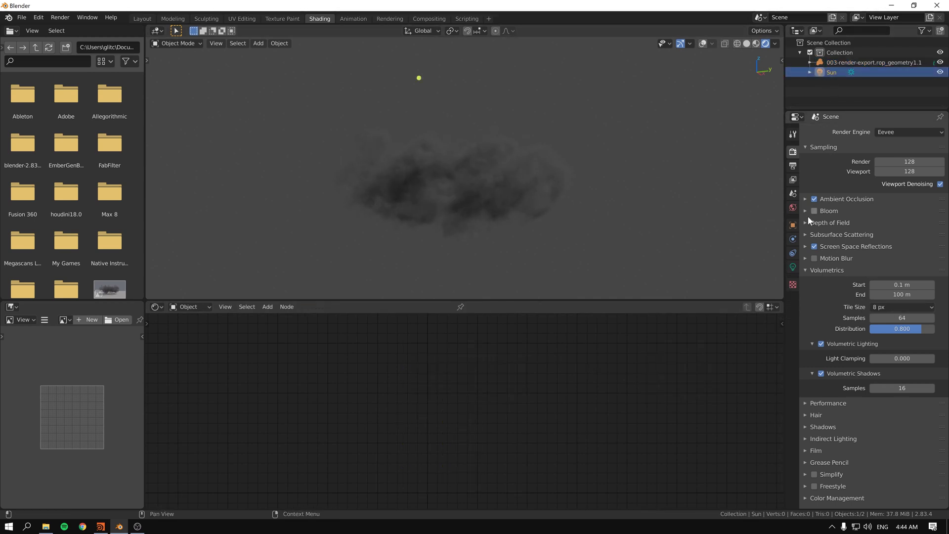
# Raise the Sun light's strength to 1.72, then reselect the cloud volume's render settings.
pyautogui.click(793, 266)
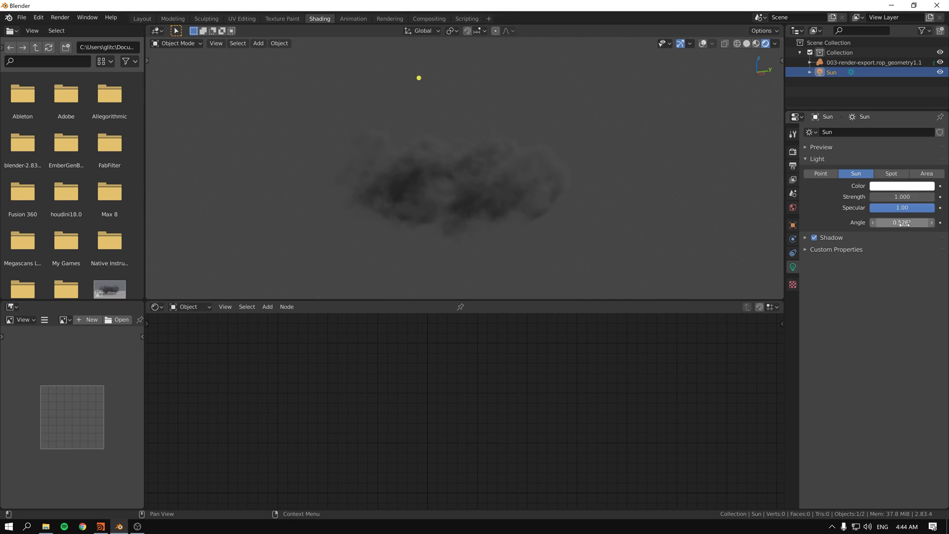
pyautogui.moveTo(903, 197)
pyautogui.mouseDown()
pyautogui.moveTo(939, 196)
pyautogui.moveTo(888, 196)
pyautogui.mouseUp()
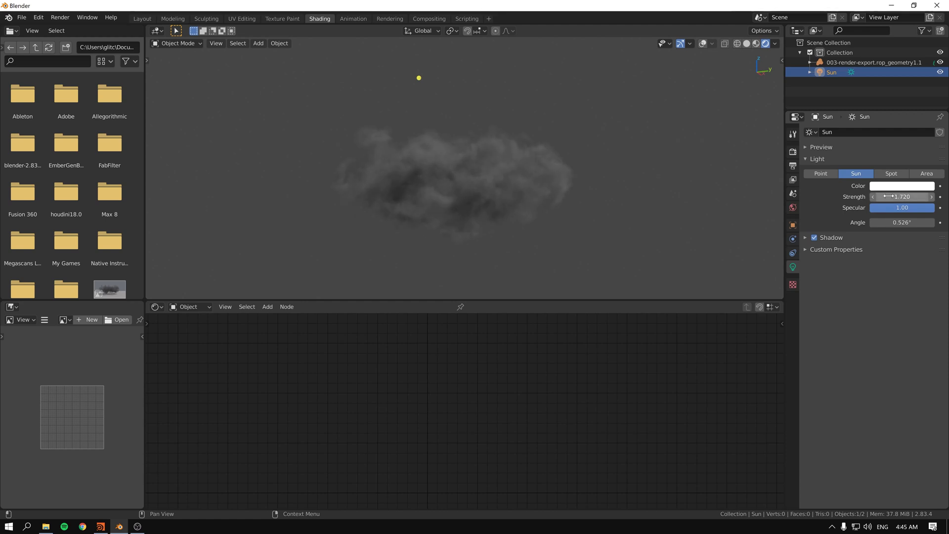
pyautogui.click(821, 62)
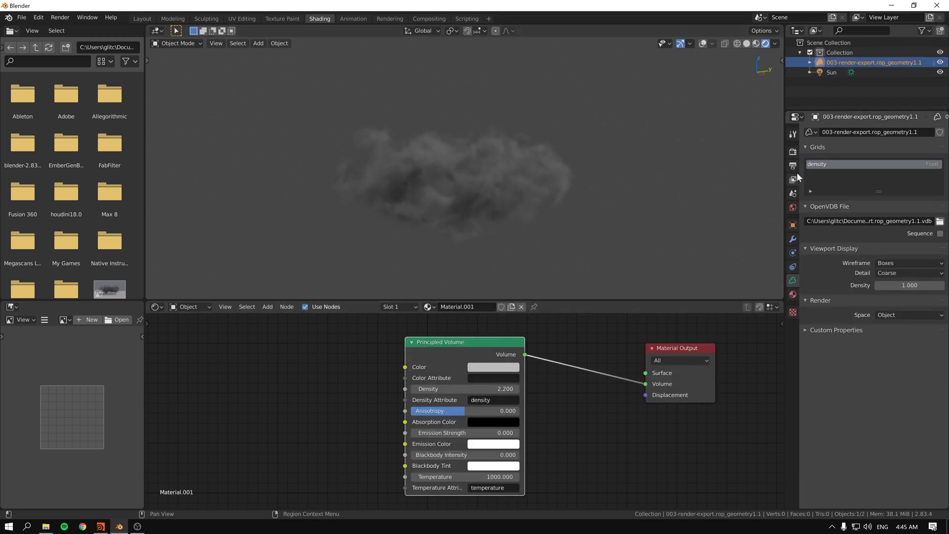
pyautogui.click(792, 151)
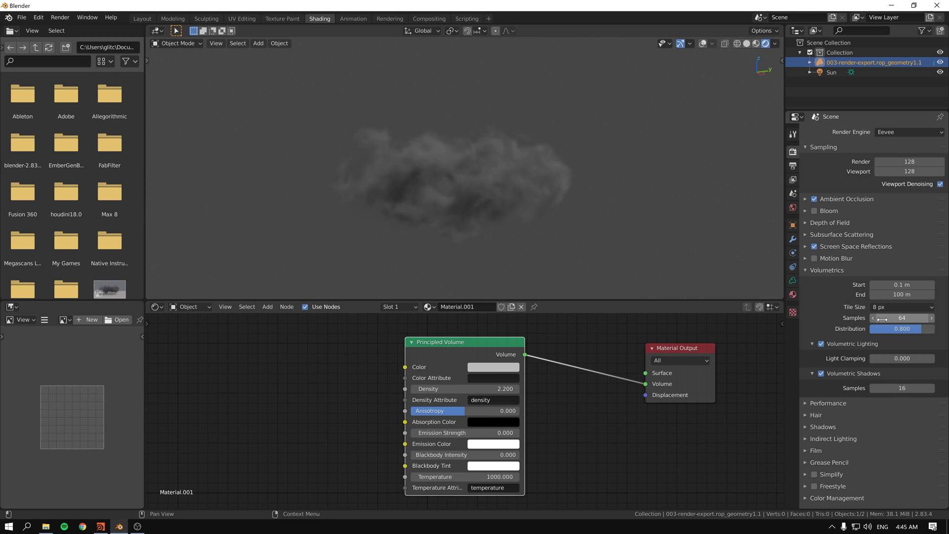
pyautogui.scroll(2, 489, 199)
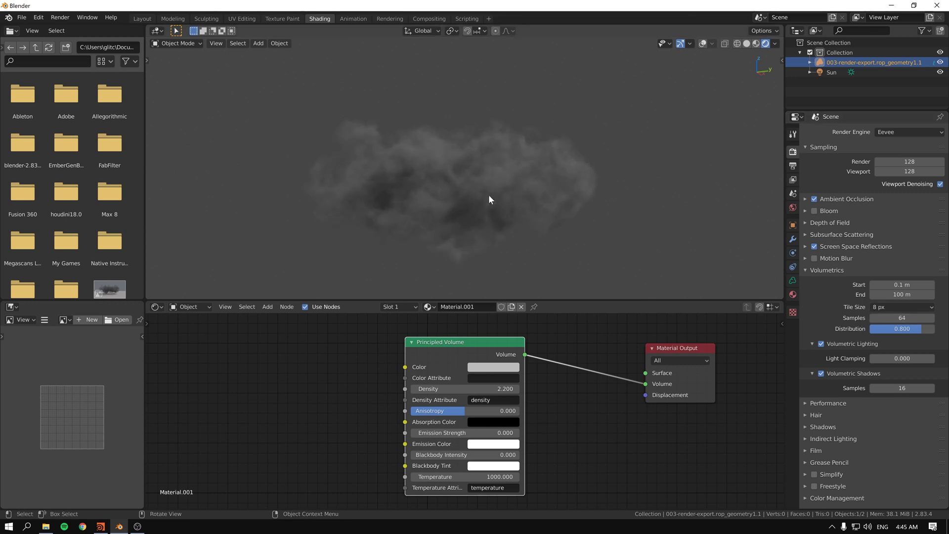
# Try Eevee volumetric tile sizes of 16 px and 4 px, settling on 2 px.
pyautogui.click(889, 306)
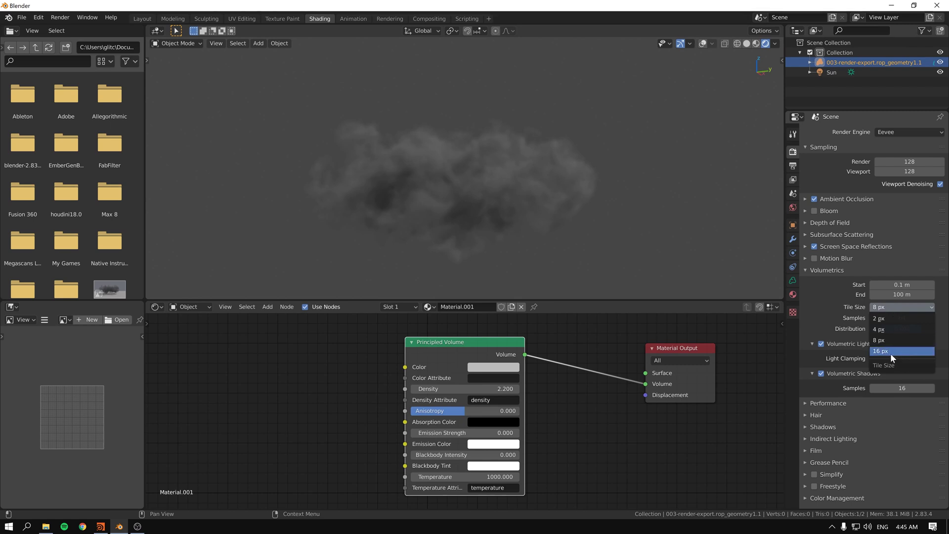
pyautogui.click(891, 353)
pyautogui.click(895, 307)
pyautogui.moveTo(407, 183); pyautogui.dragTo(440, 202, button='middle')
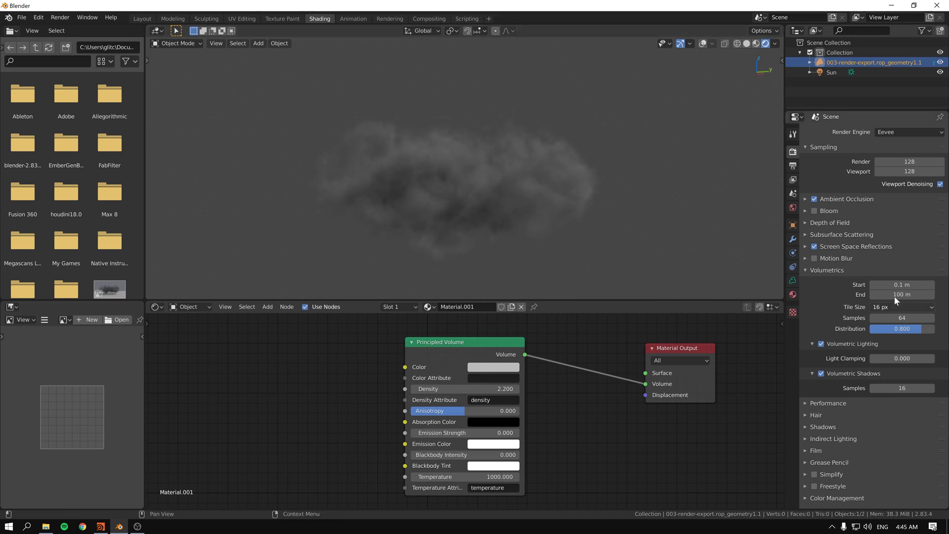
pyautogui.click(901, 307)
pyautogui.click(912, 330)
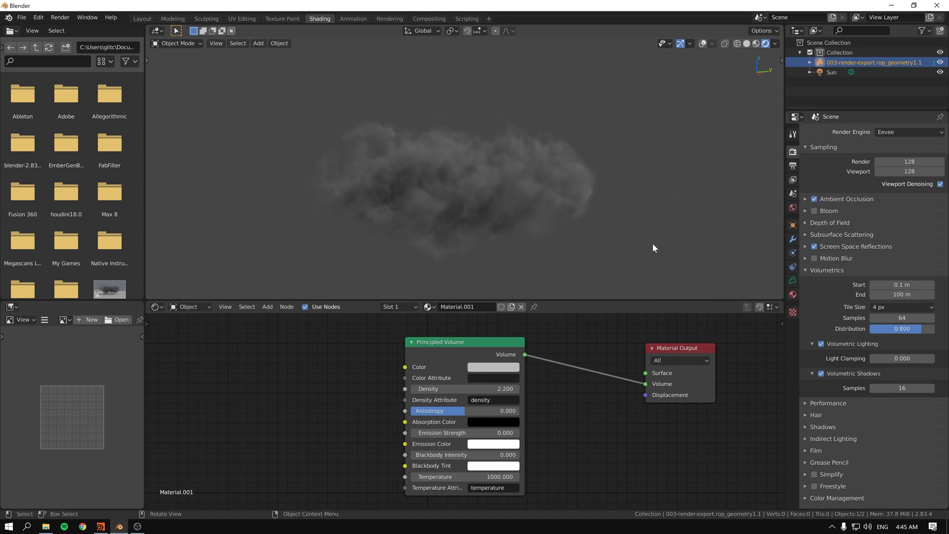
pyautogui.click(902, 307)
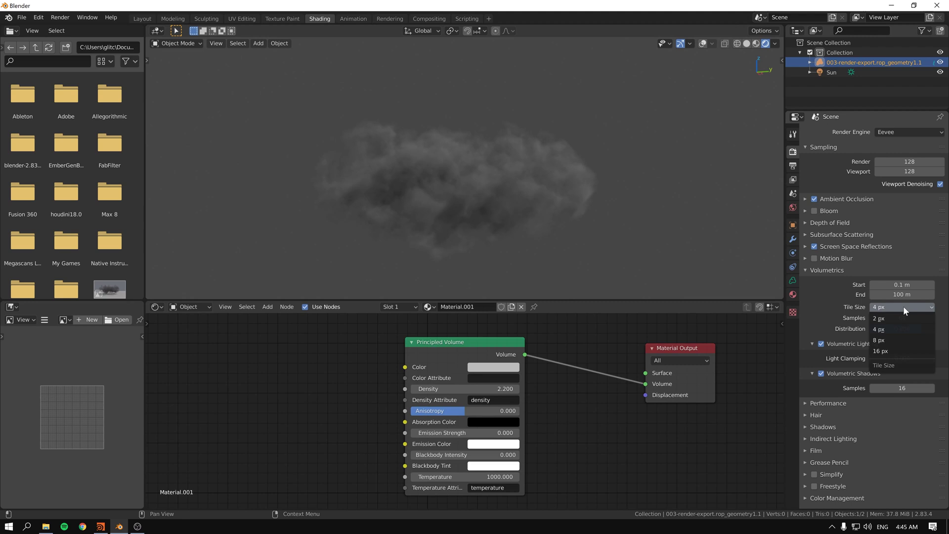
pyautogui.click(900, 319)
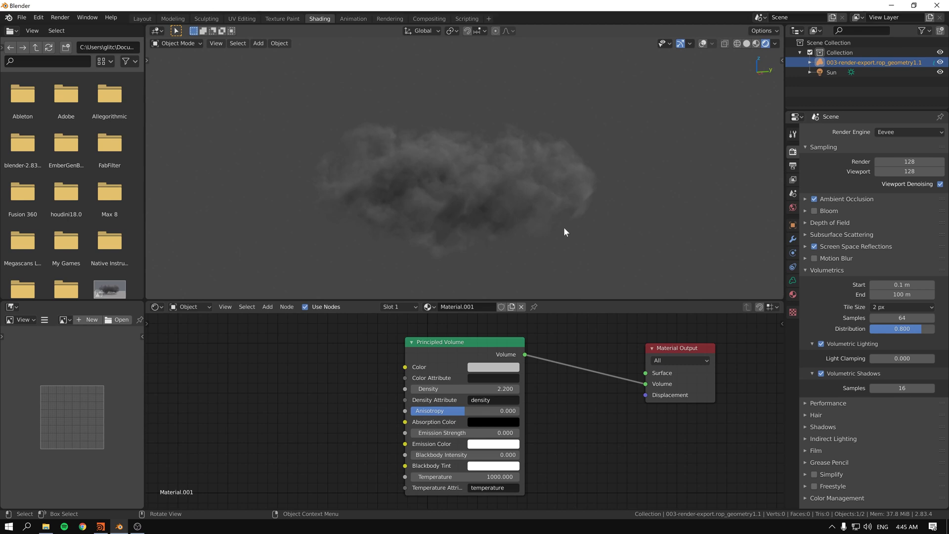
pyautogui.moveTo(429, 188)
pyautogui.mouseDown(button='middle')
pyautogui.moveTo(503, 192)
pyautogui.moveTo(441, 197)
pyautogui.mouseUp(button='middle')
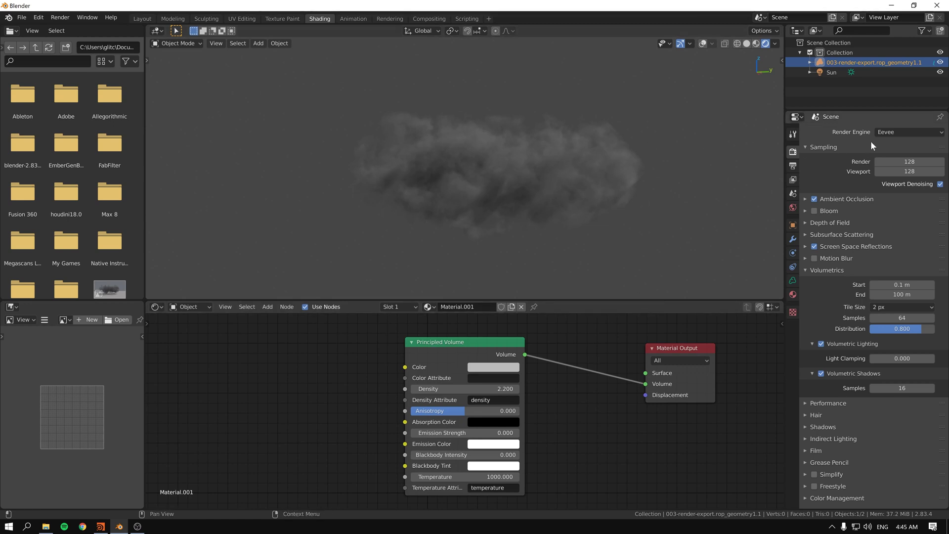
# Switch the render engine to Cycles, deselect the cloud, and bring Houdini forward.
pyautogui.click(892, 132)
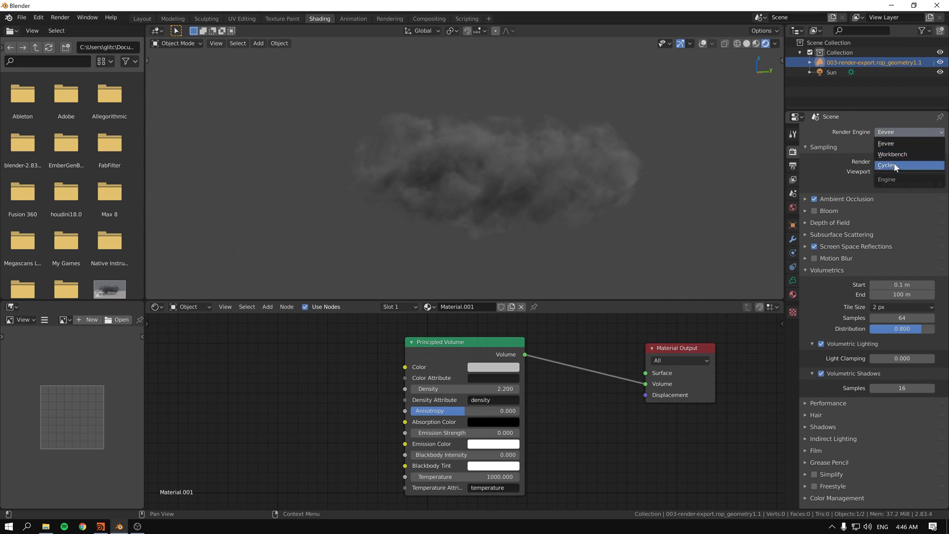
pyautogui.click(894, 164)
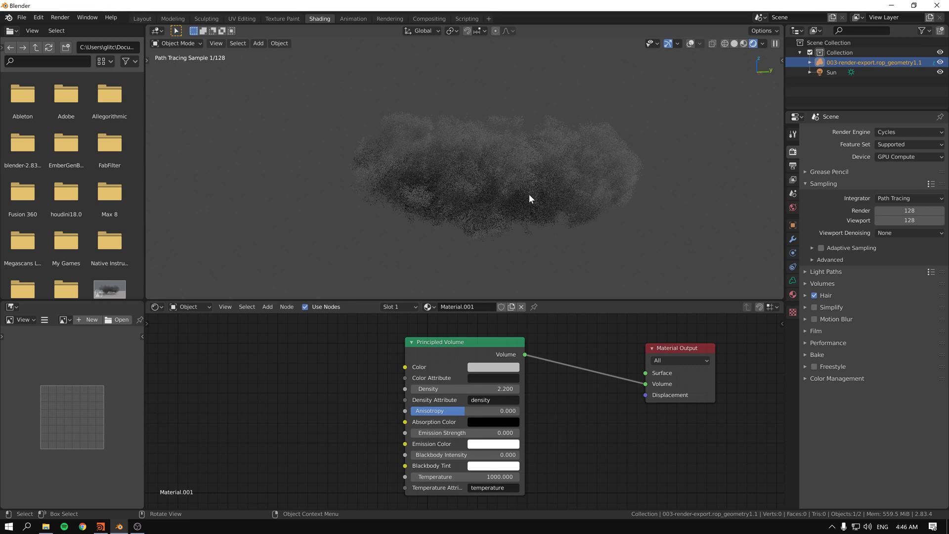
pyautogui.click(517, 158)
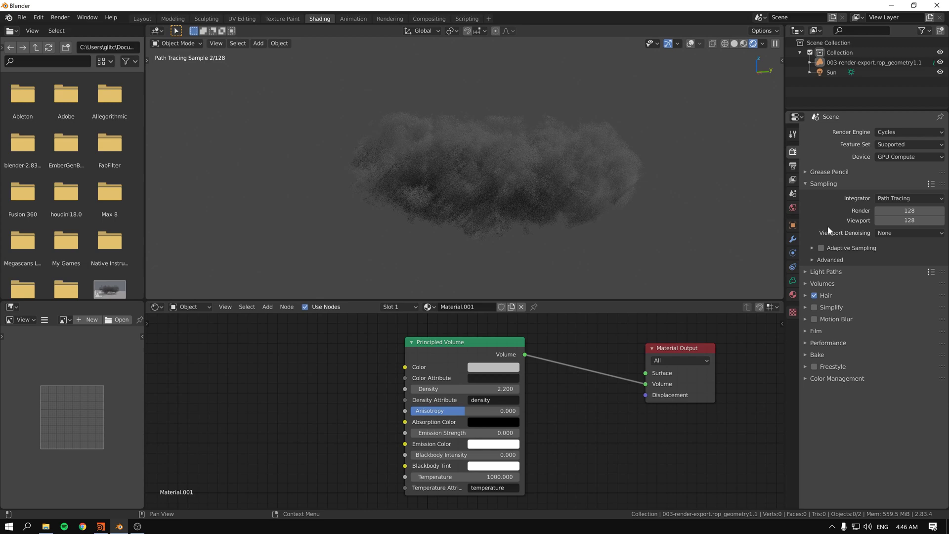
pyautogui.click(104, 527)
# Go up to the /obj level in Houdini and return to Blender.
pyautogui.click(687, 287)
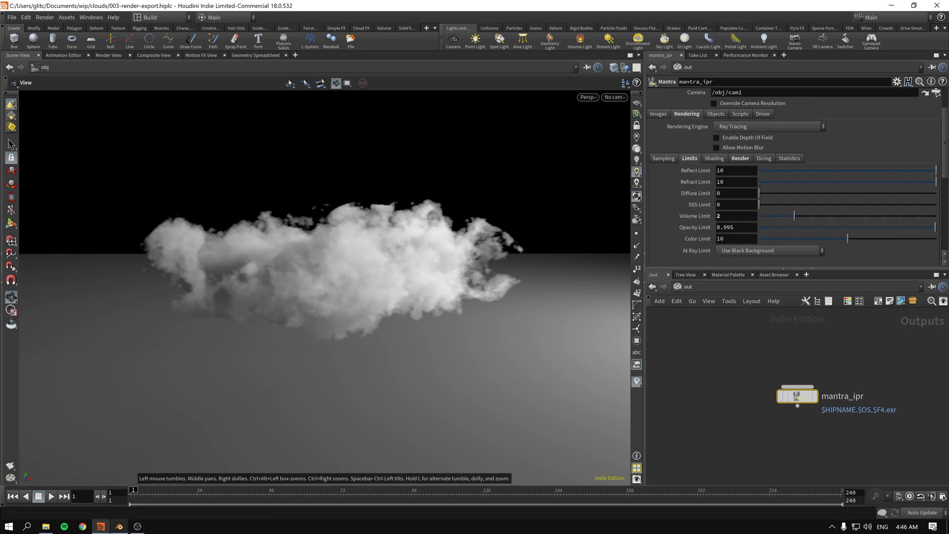
pyautogui.click(119, 526)
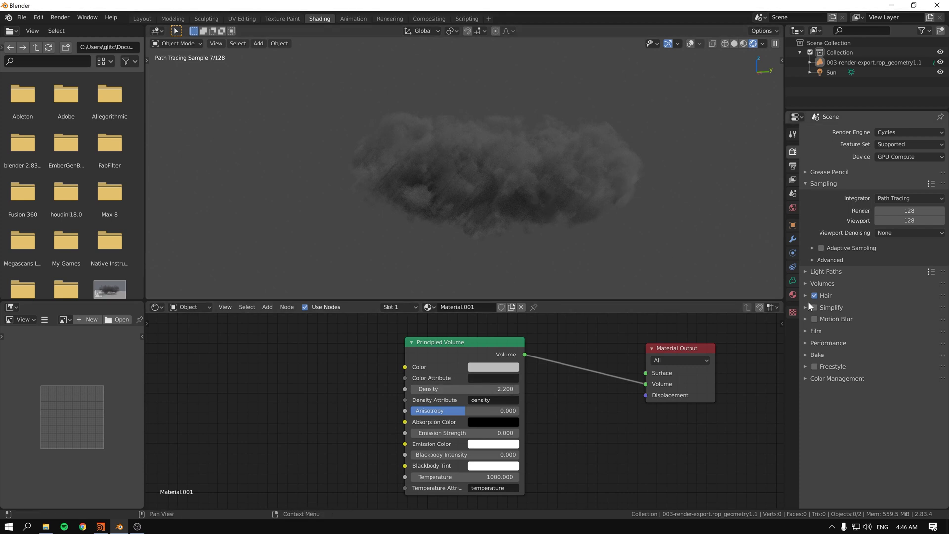
# Set the Cycles Performance viewport pixel size to 2x and nudge the Material Output node aside.
pyautogui.click(802, 343)
pyautogui.scroll(-3, 879, 423)
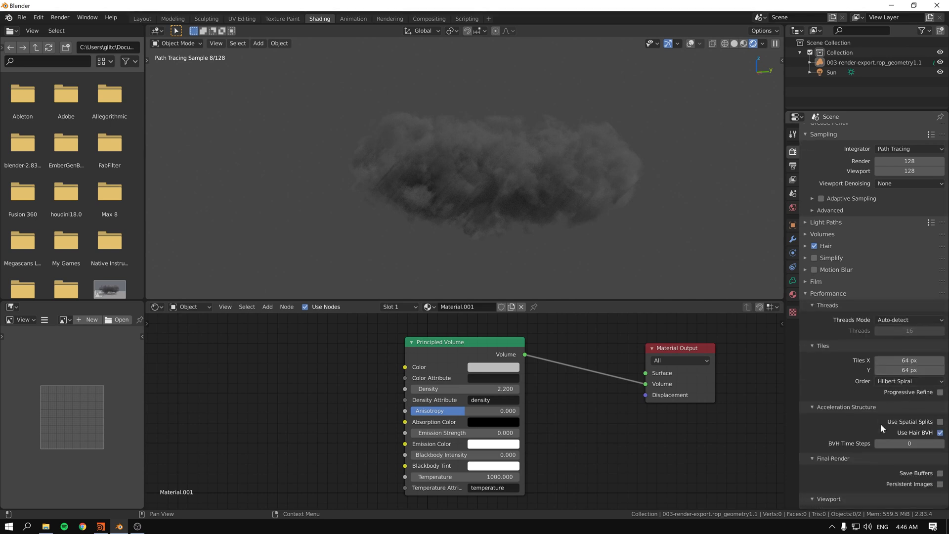
pyautogui.scroll(-4, 870, 363)
pyautogui.click(905, 442)
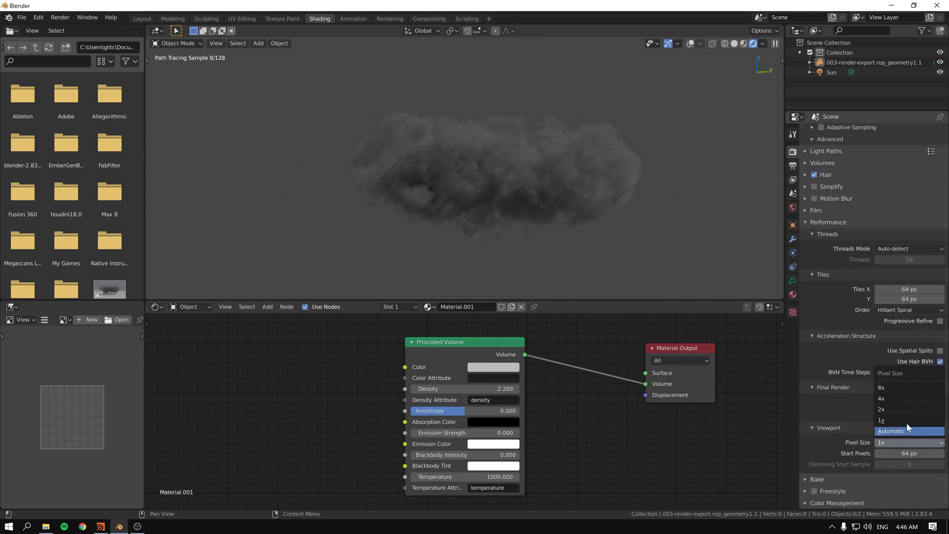
pyautogui.click(902, 410)
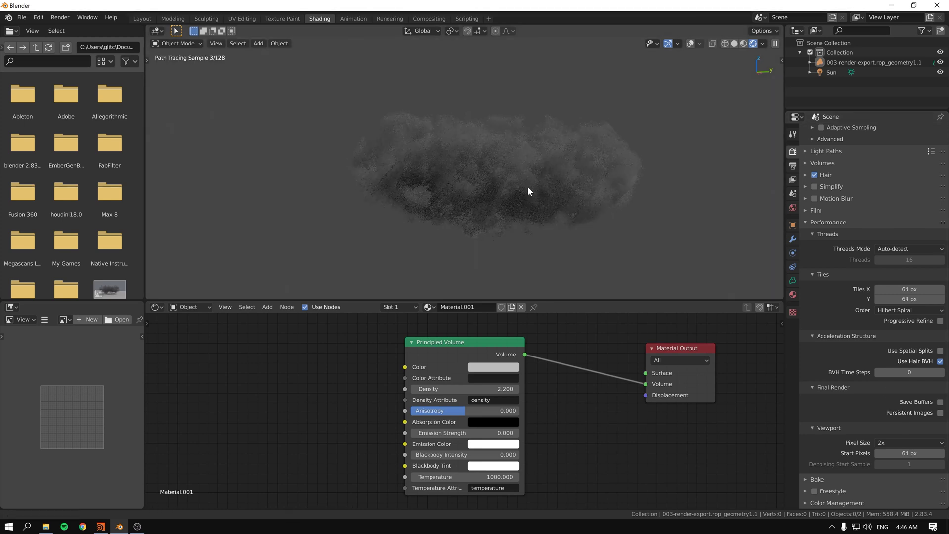
pyautogui.moveTo(527, 191); pyautogui.dragTo(515, 191, button='middle')
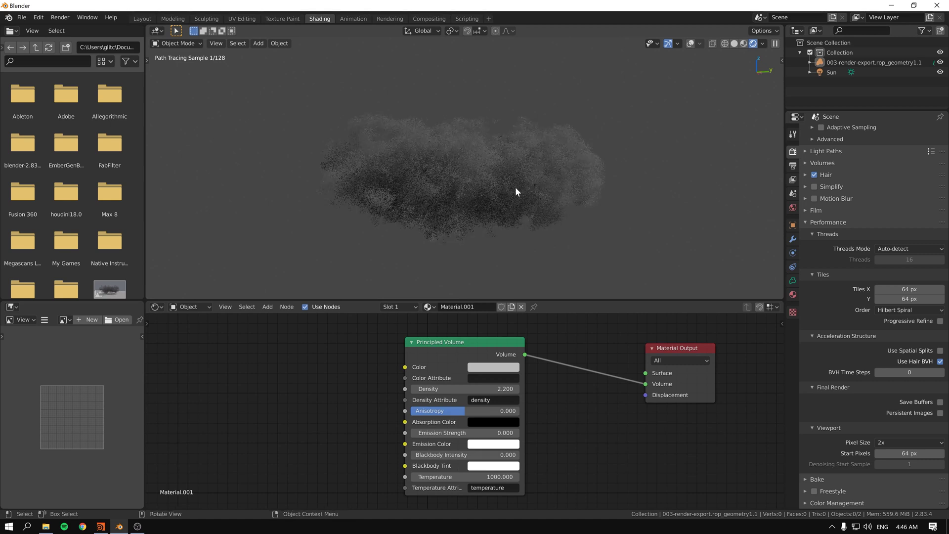
pyautogui.moveTo(668, 351); pyautogui.dragTo(654, 355)
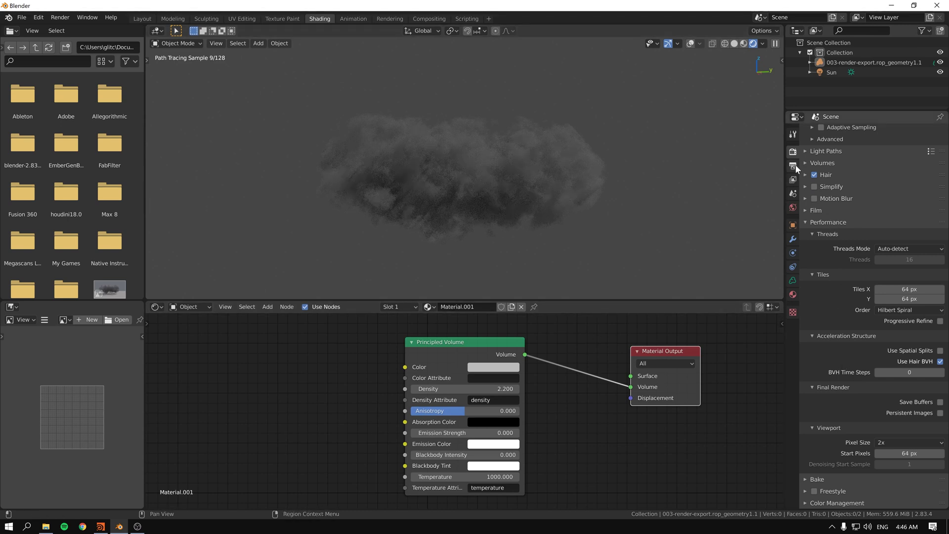
# Set the Cycles Light Paths Max Bounces Volume value to 2.
pyautogui.scroll(5, 841, 167)
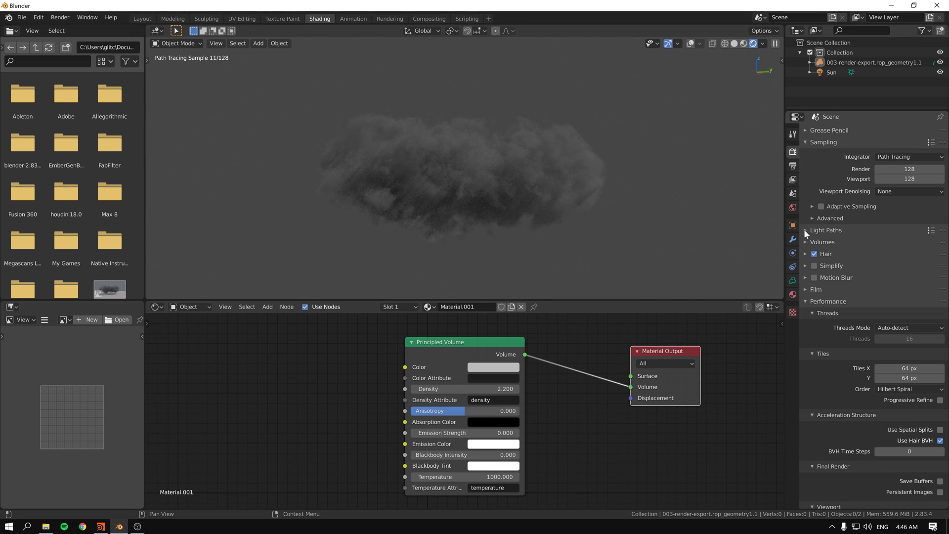
pyautogui.click(803, 229)
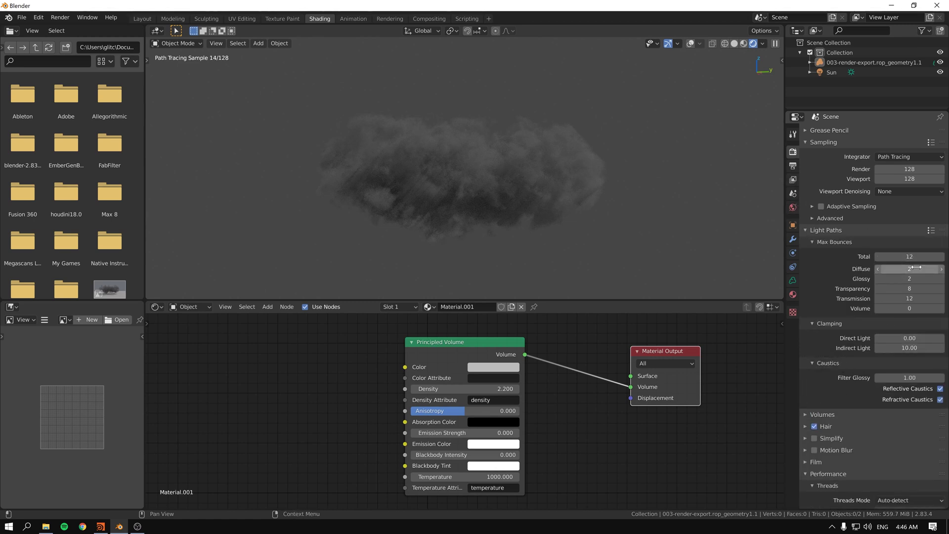
pyautogui.scroll(-2, 898, 272)
pyautogui.scroll(4, 899, 272)
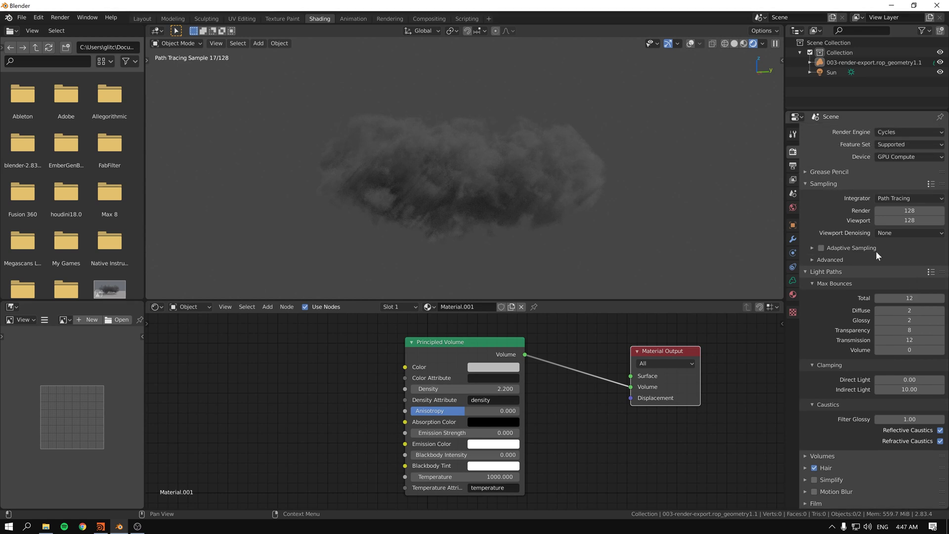
pyautogui.scroll(-2, 835, 364)
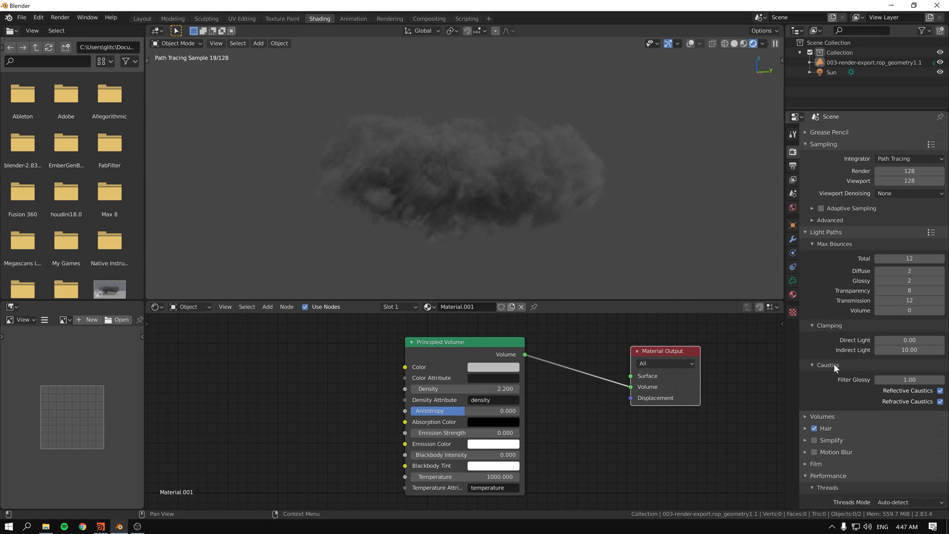
pyautogui.scroll(-1, 833, 363)
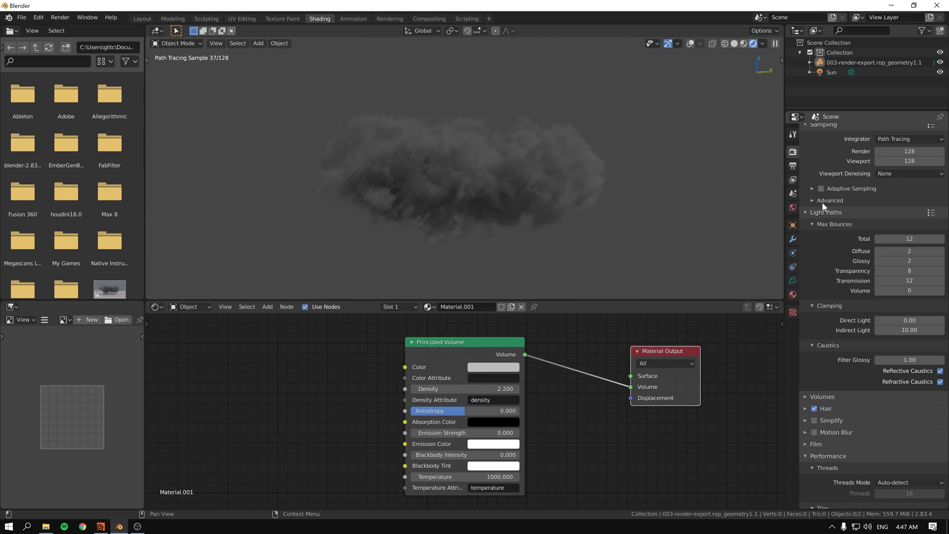
pyautogui.click(910, 291)
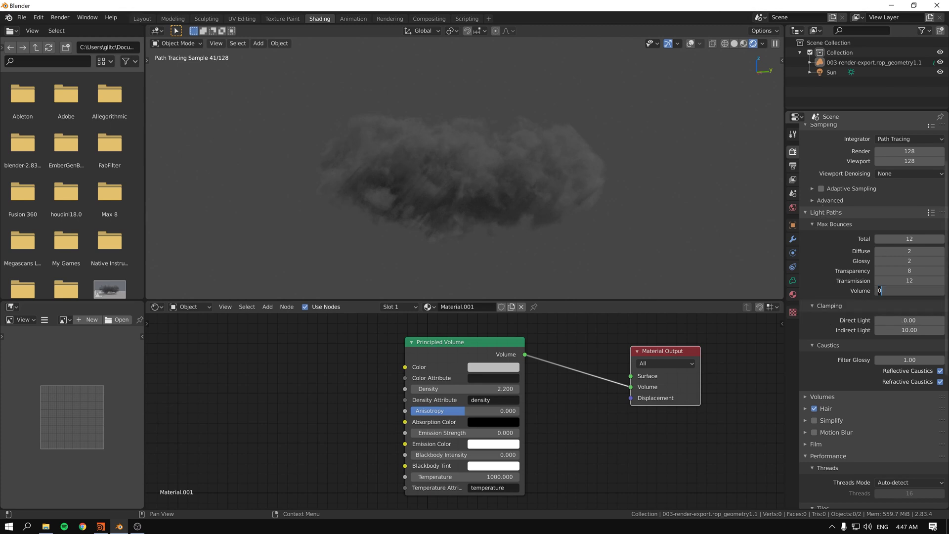
pyautogui.write('2')
pyautogui.press('Return')
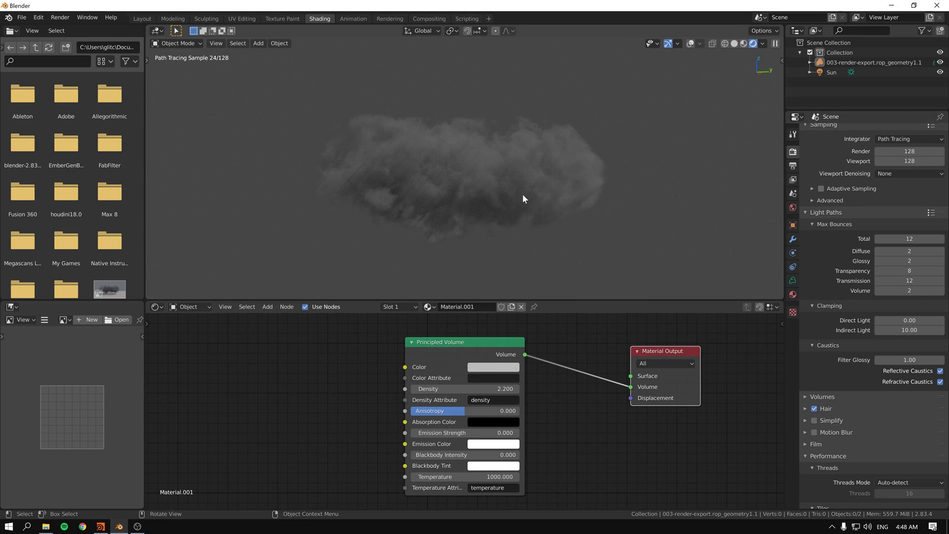
pyautogui.hotkey('shift', 'a')
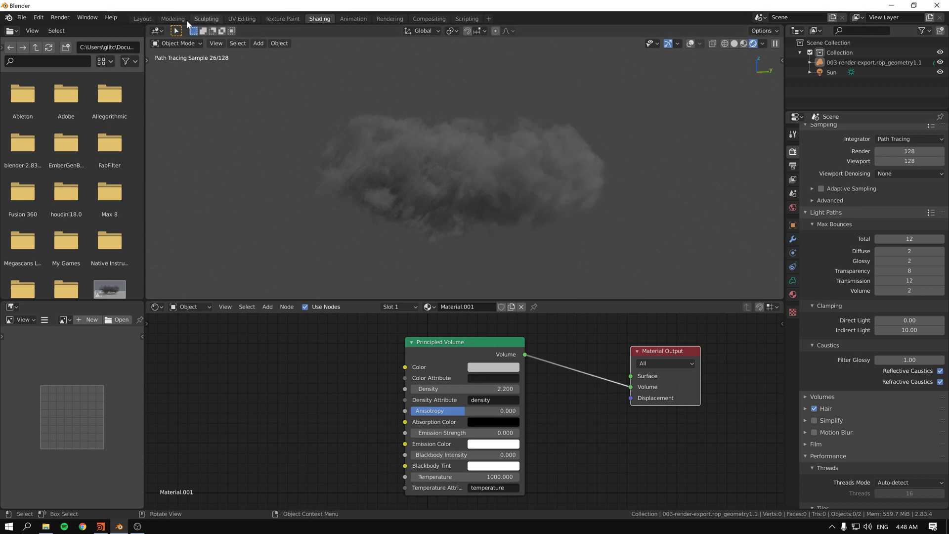
# In the Layout workspace, add a camera to the scene.
pyautogui.click(144, 20)
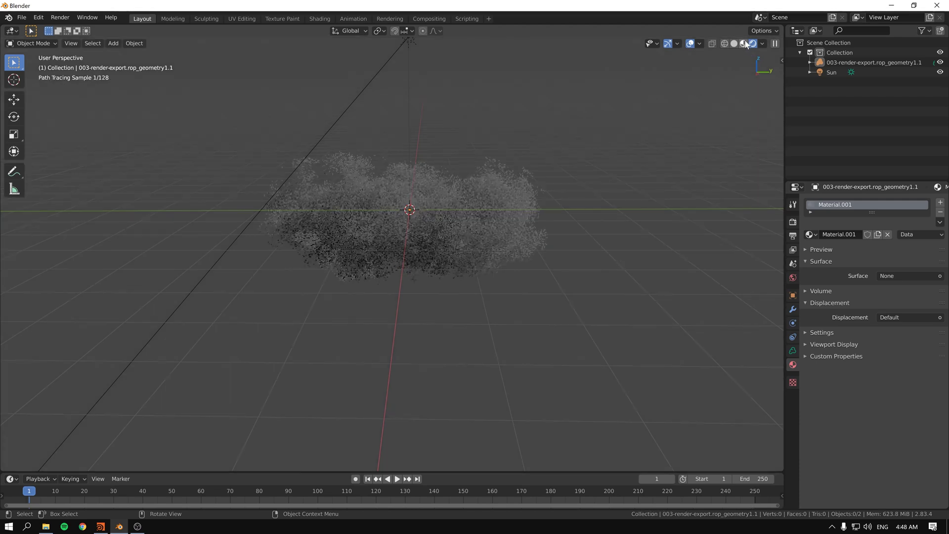
pyautogui.press('z')
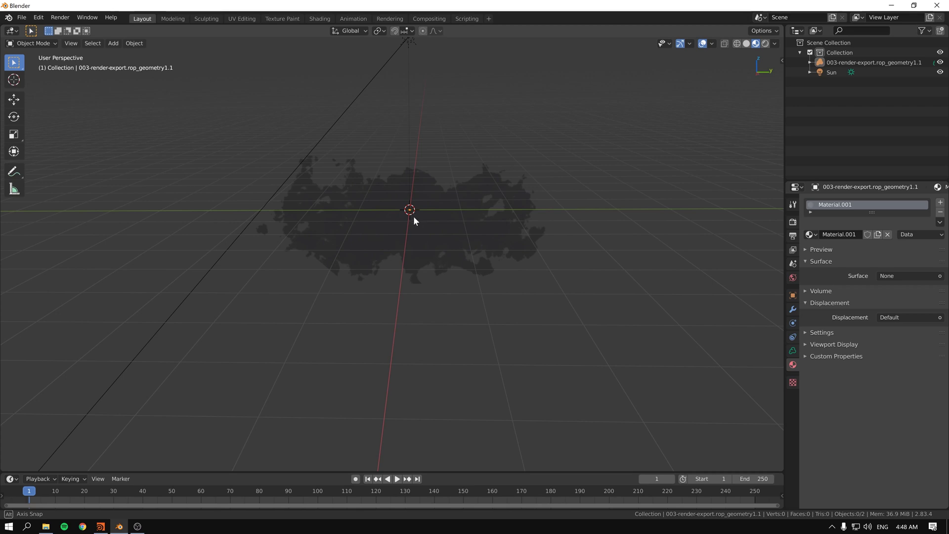
pyautogui.moveTo(413, 216); pyautogui.dragTo(408, 218, button='middle')
pyautogui.hotkey('shift', 'a')
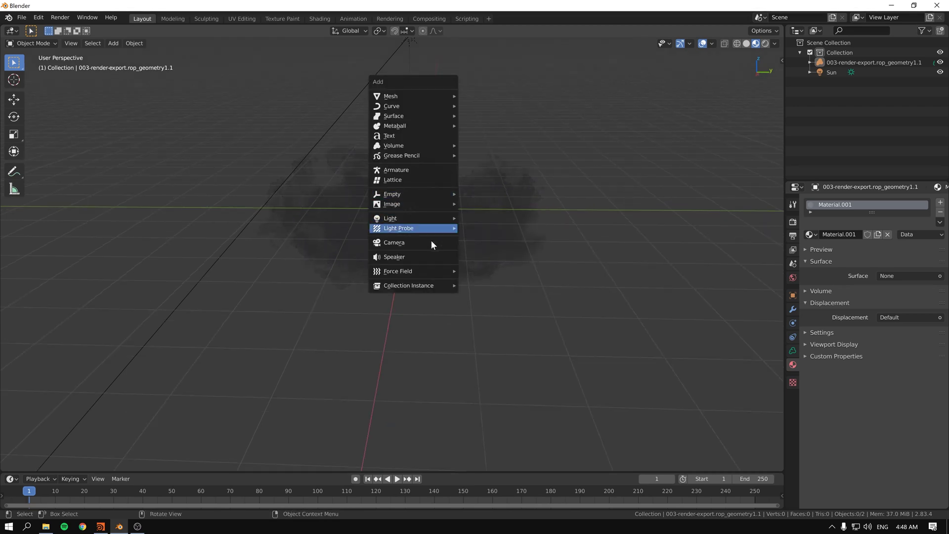
pyautogui.press('Return')
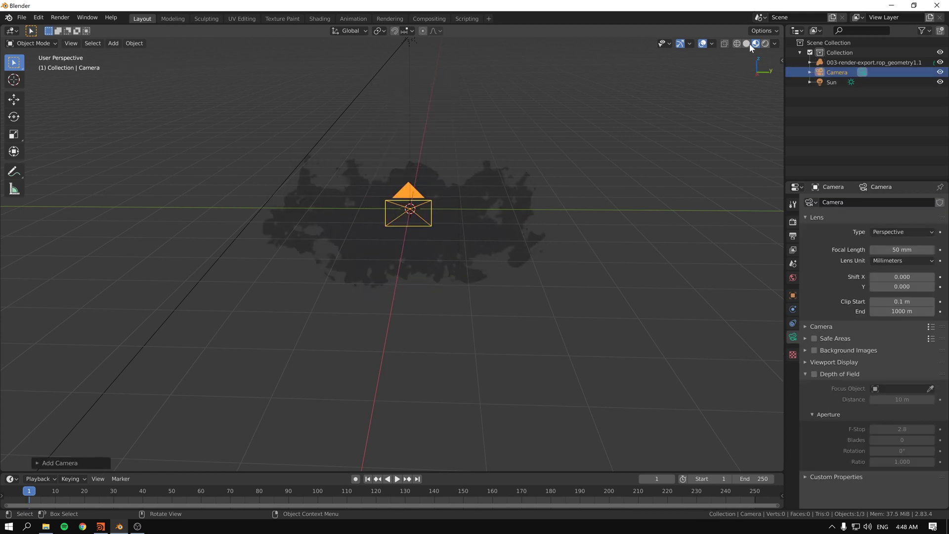
# Align the new camera to the current view using the F3 command search.
pyautogui.click(749, 44)
pyautogui.press('F3')
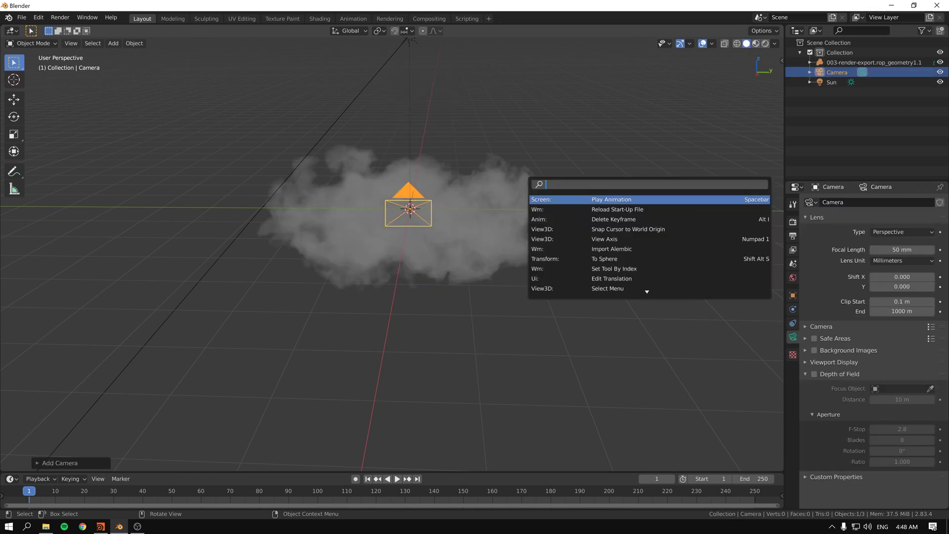
pyautogui.write('aligh')
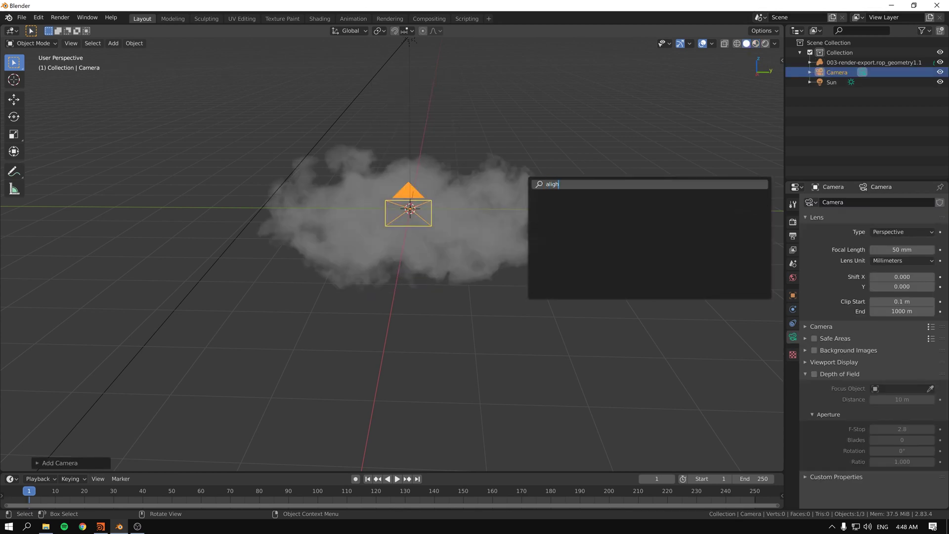
pyautogui.press('BackSpace')
pyautogui.write('n')
pyautogui.press('Down')
pyautogui.click(630, 210)
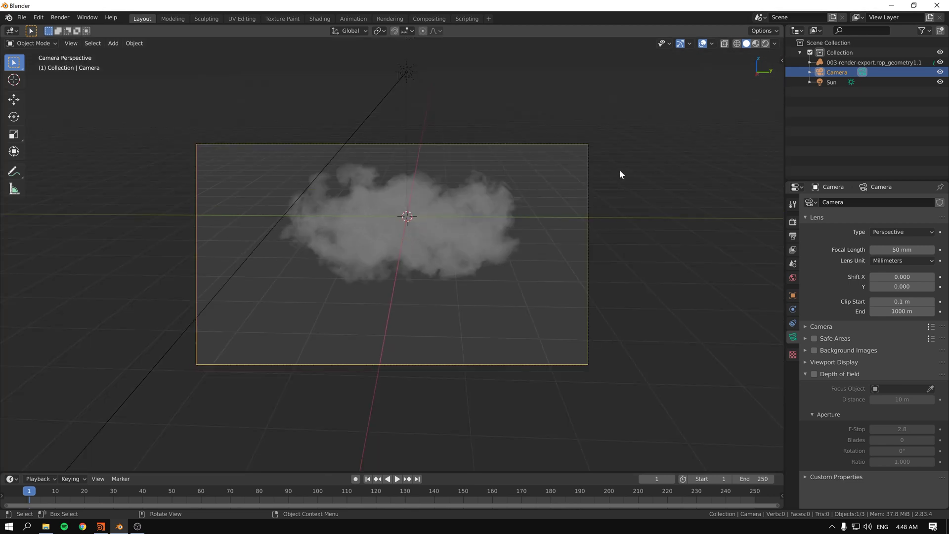
# Enable Lock Camera to View in the sidebar and orbit to frame the cloud.
pyautogui.press('n')
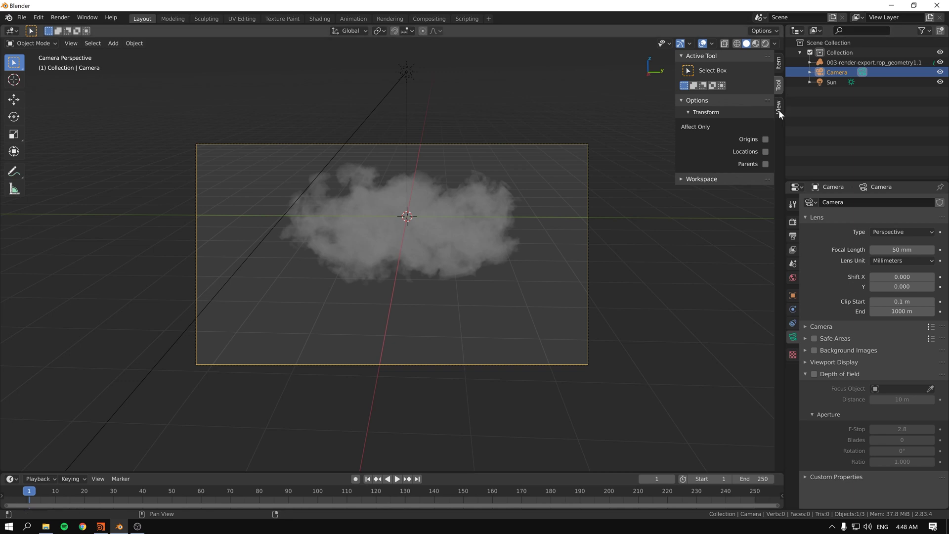
pyautogui.click(778, 110)
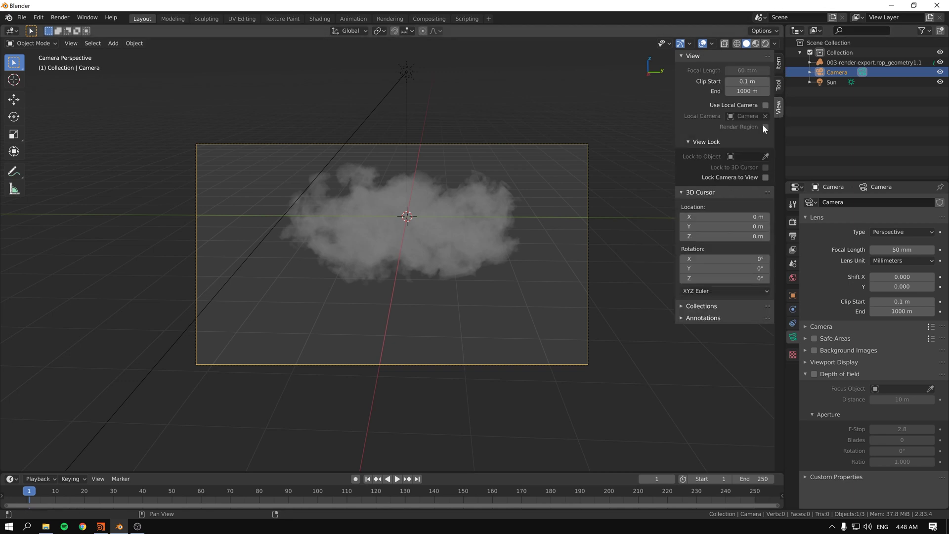
pyautogui.click(766, 177)
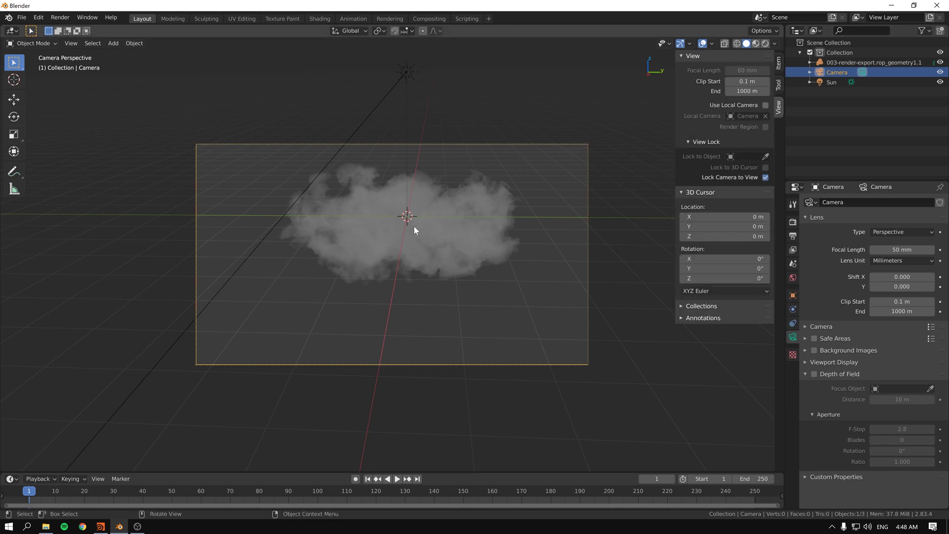
pyautogui.moveTo(414, 227)
pyautogui.mouseDown(button='middle')
pyautogui.moveTo(418, 235)
pyautogui.moveTo(407, 232)
pyautogui.mouseUp(button='middle')
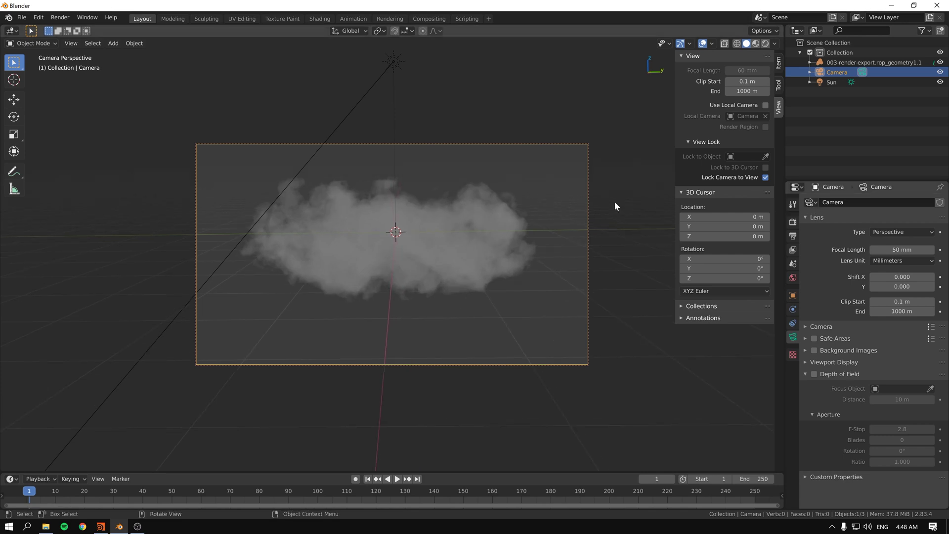
# Set both render and viewport sample counts to 32.
pyautogui.click(793, 222)
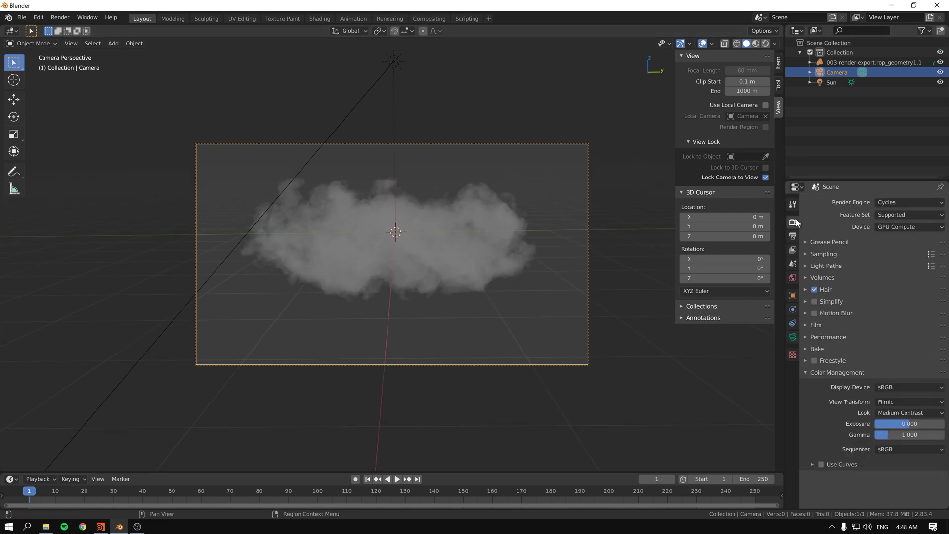
pyautogui.click(806, 254)
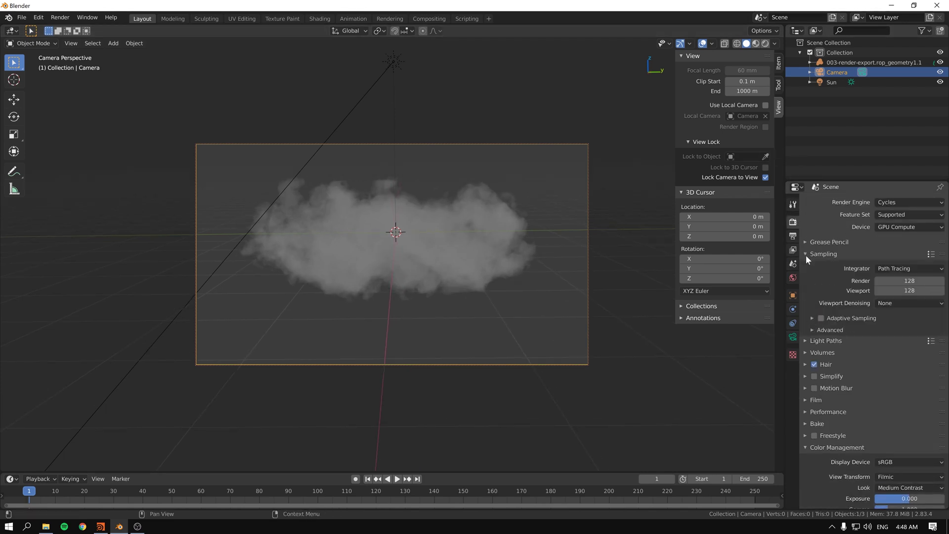
pyautogui.click(910, 280)
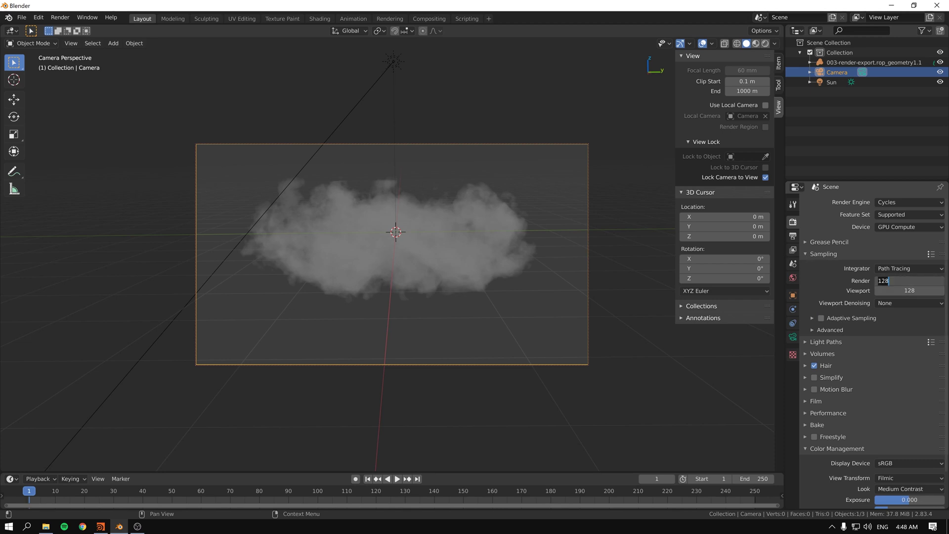
pyautogui.write('32')
pyautogui.press('Tab')
pyautogui.write('32')
pyautogui.hotkey('shift', 'Tab')
pyautogui.press('Return')
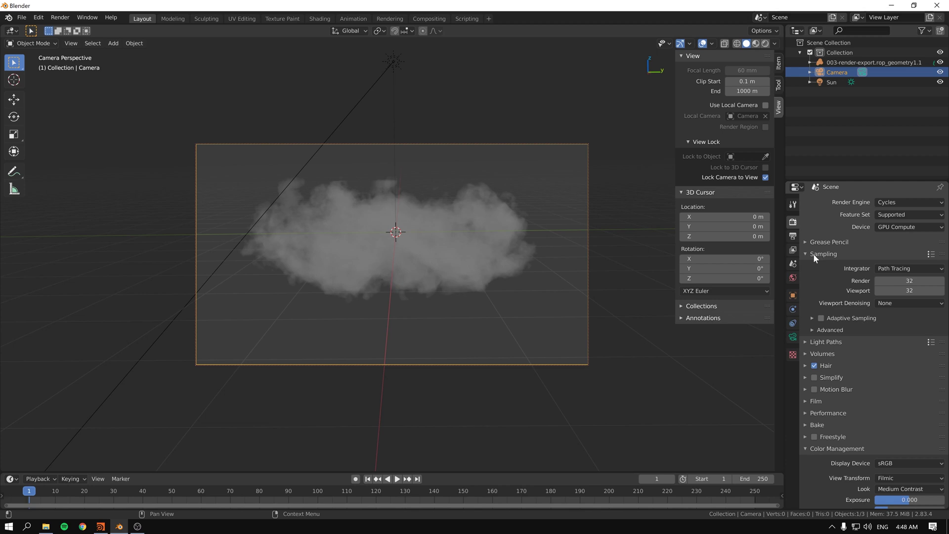
# Set Performance tiles to 128 x 128 px and render the frame with F12.
pyautogui.scroll(-2, 822, 291)
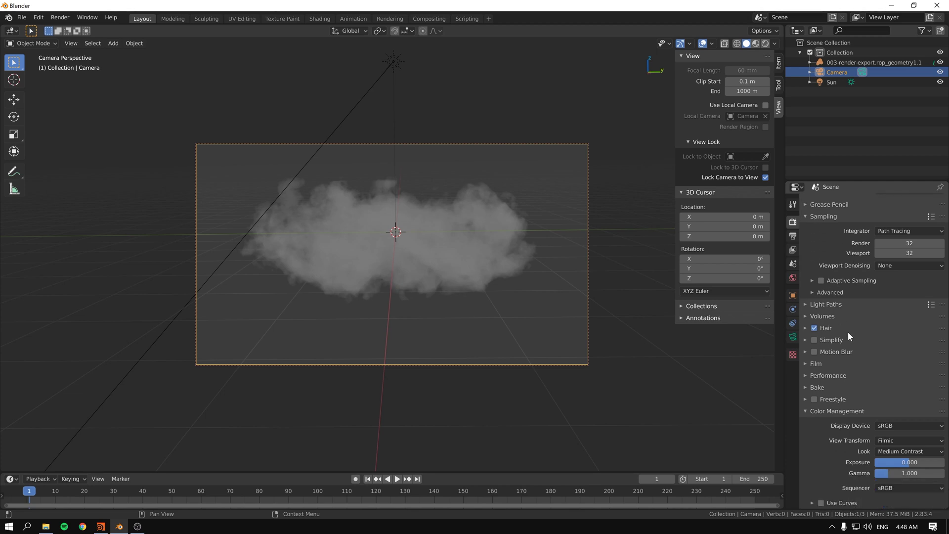
pyautogui.click(805, 375)
pyautogui.scroll(-4, 834, 376)
pyautogui.click(908, 364)
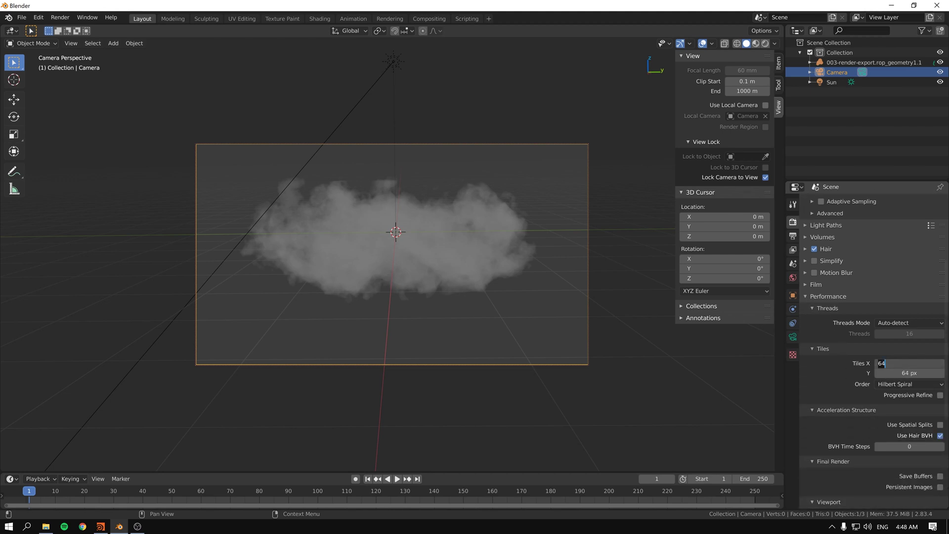
pyautogui.write('128')
pyautogui.press('Tab')
pyautogui.write('128')
pyautogui.press('Tab')
pyautogui.press('Return')
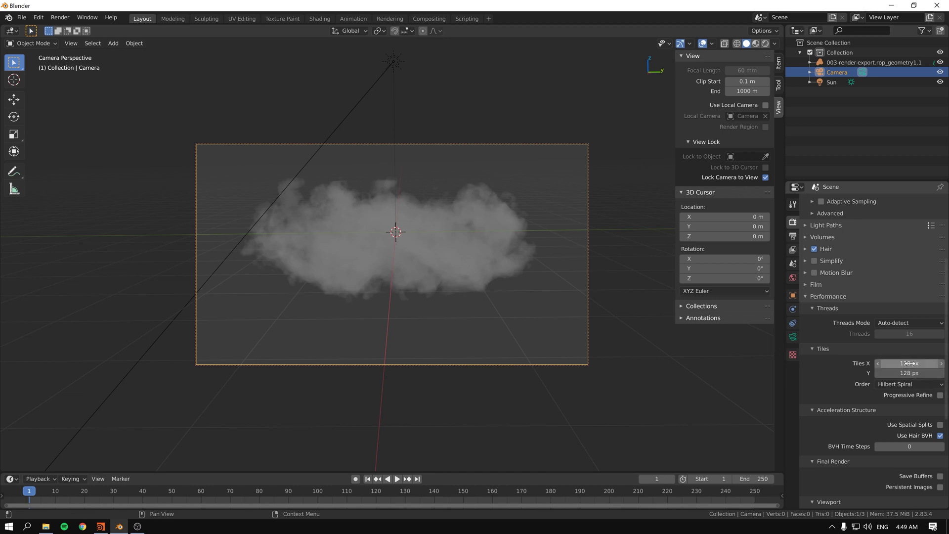
pyautogui.scroll(6, 884, 380)
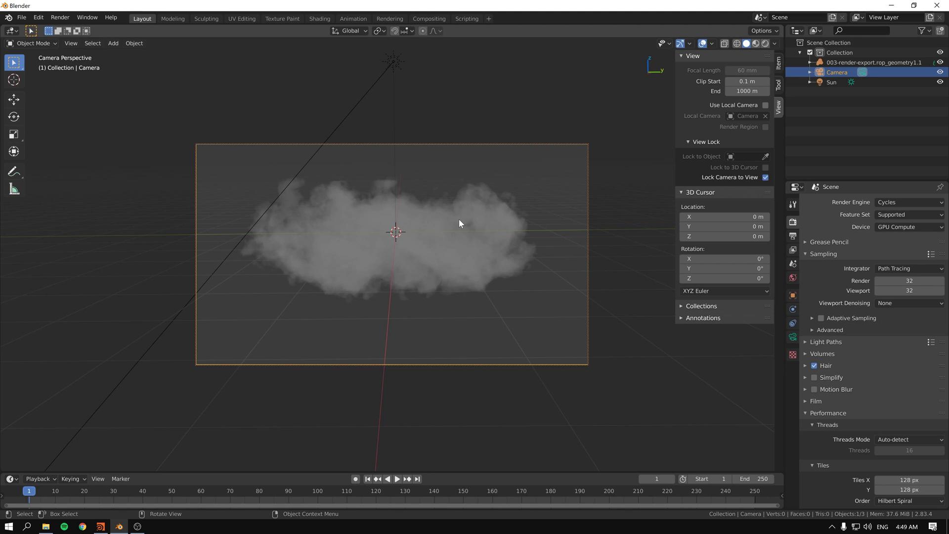
pyautogui.press('F12')
# Move the render window aside and expand the Light Paths bounce settings.
pyautogui.moveTo(483, 81); pyautogui.dragTo(357, 81)
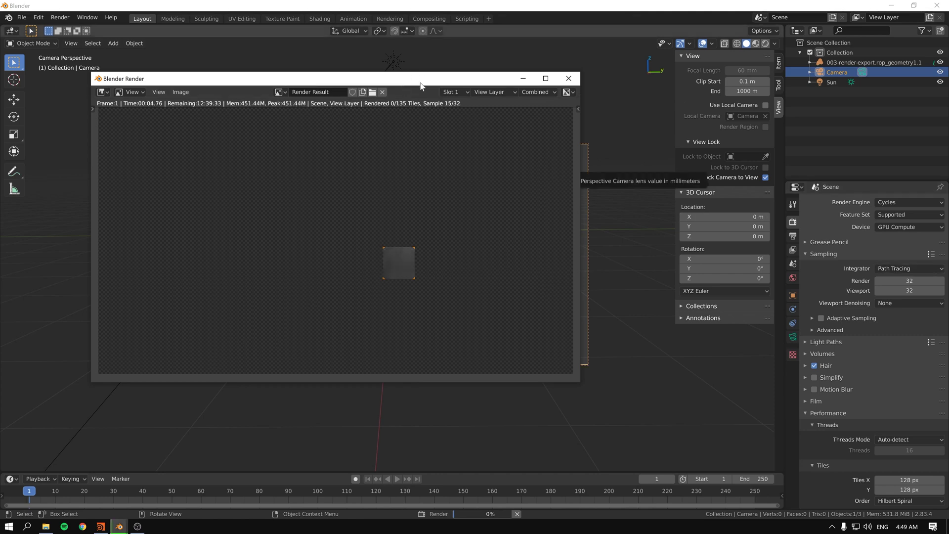
pyautogui.scroll(-4, 889, 341)
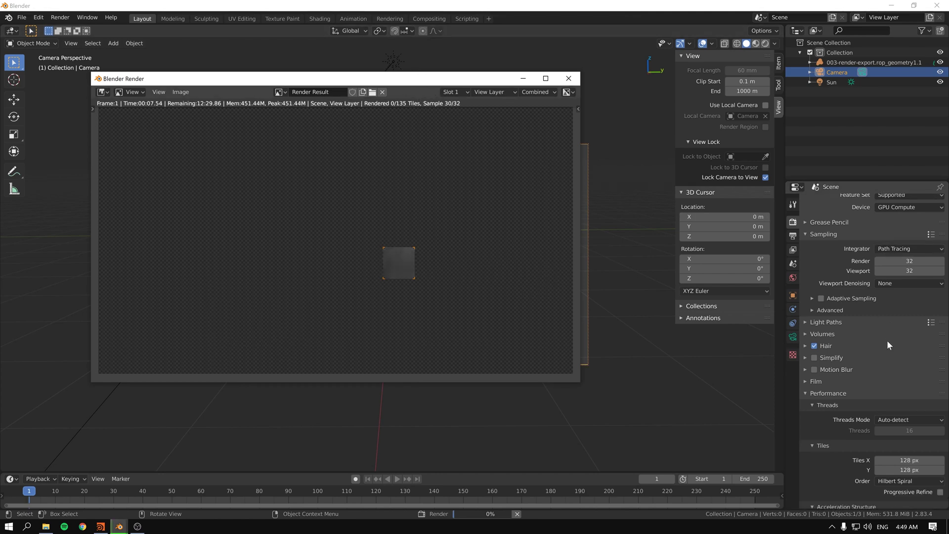
pyautogui.scroll(-7, 887, 340)
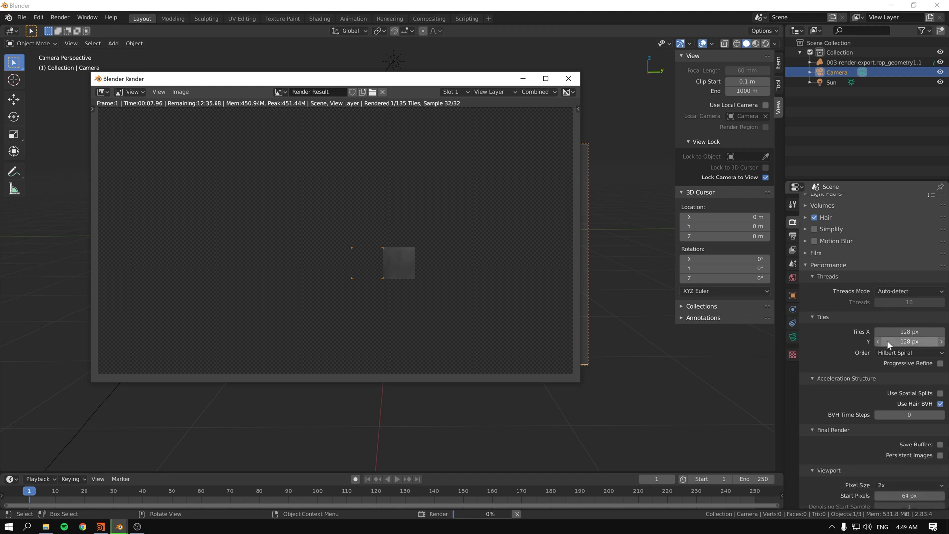
pyautogui.scroll(6, 887, 340)
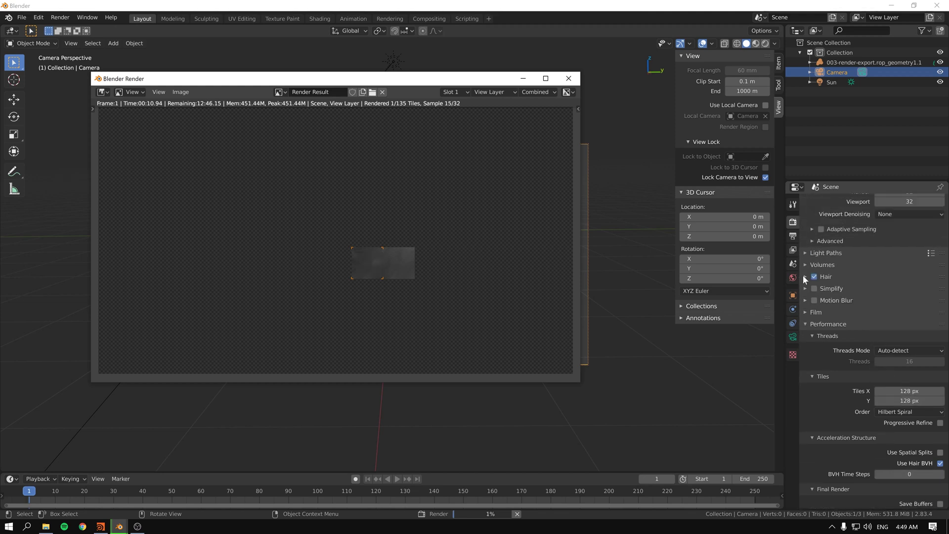
pyautogui.click(805, 253)
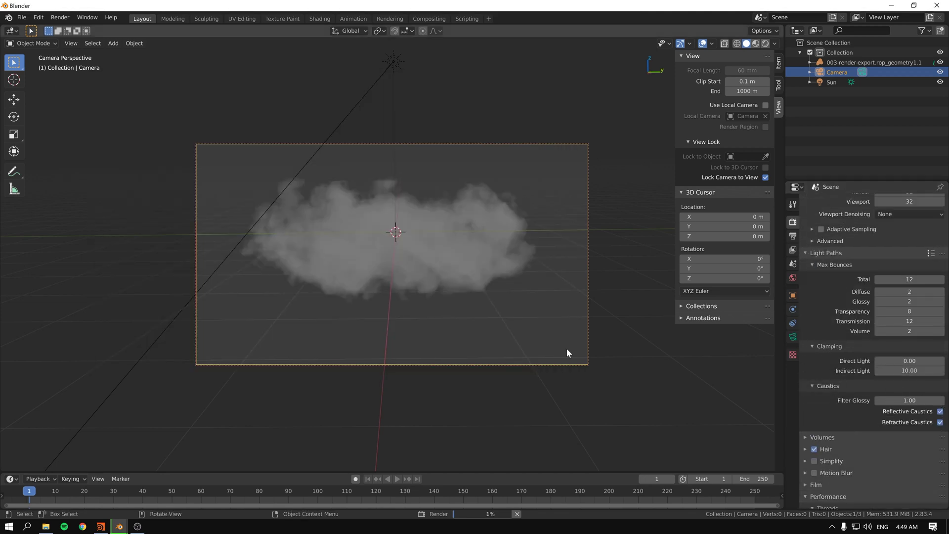
pyautogui.moveTo(121, 526)
pyautogui.click(148, 497)
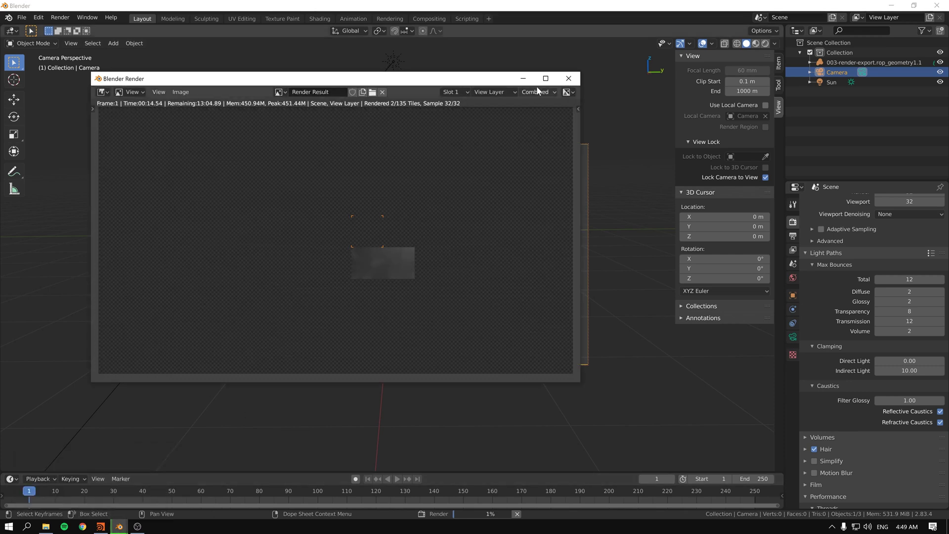
# Set volume bounces to 0, re-render the frame, and switch to Houdini.
pyautogui.click(898, 330)
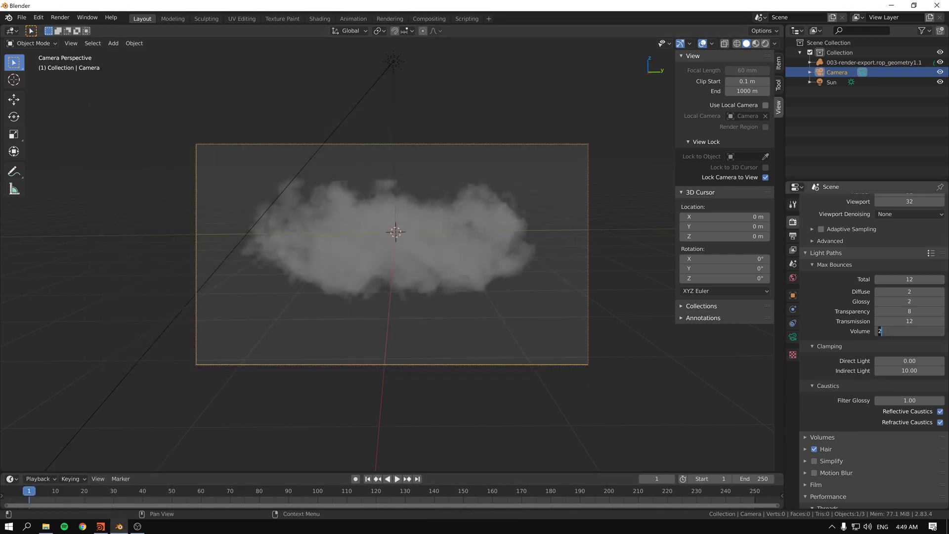
pyautogui.write('0')
pyautogui.press('Return')
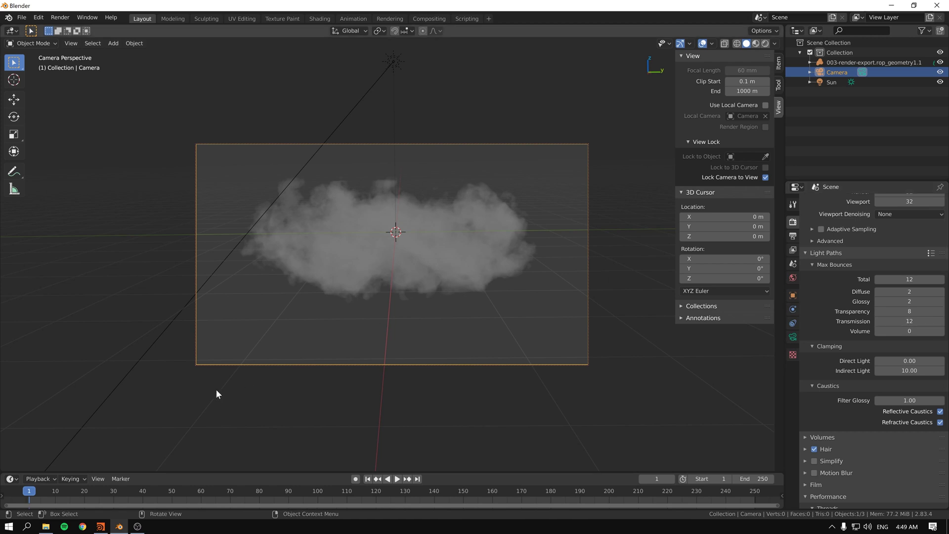
pyautogui.press('F12')
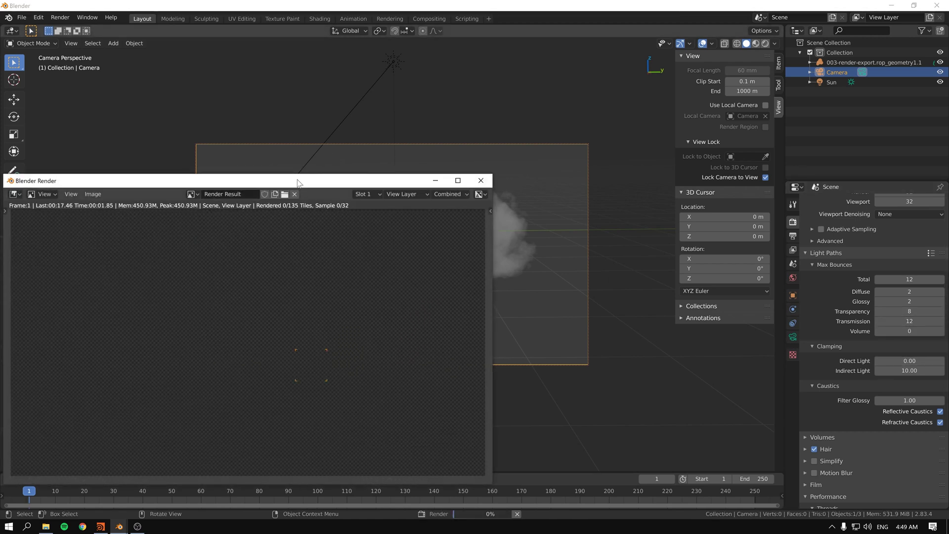
pyautogui.moveTo(302, 177); pyautogui.dragTo(368, 78)
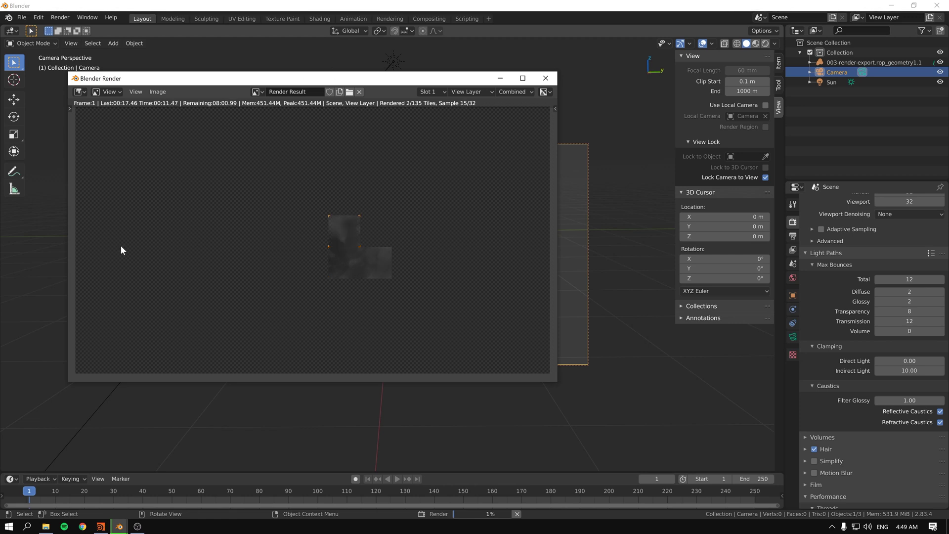
pyautogui.hotkey('alt', 'Tab')
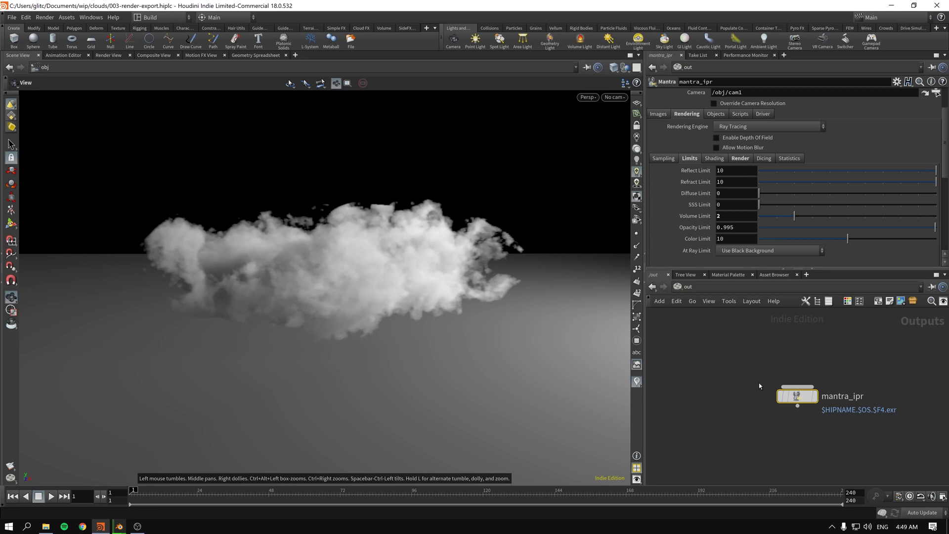
# Navigate to the obj network and step inside geo1 to view rop_geometry1.
pyautogui.click(686, 287)
pyautogui.click(704, 330)
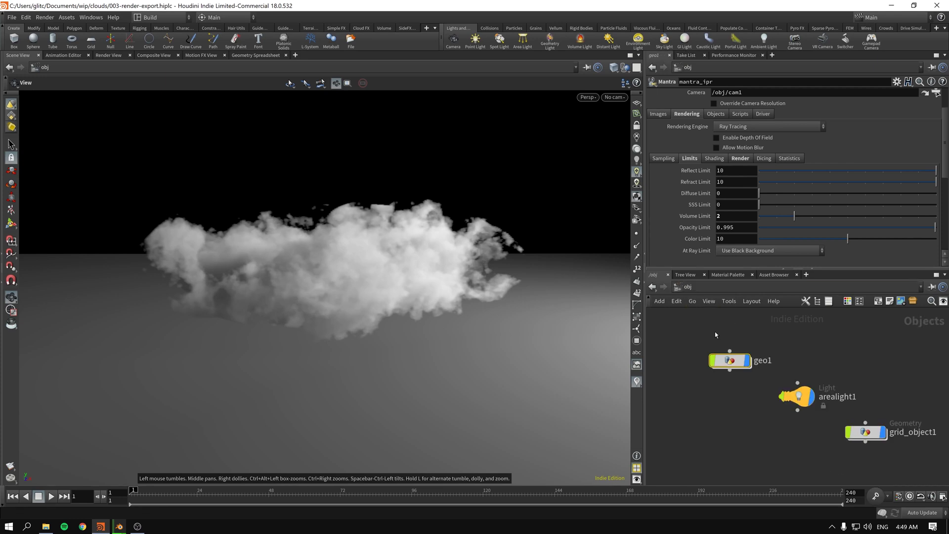
pyautogui.doubleClick(726, 359)
pyautogui.click(780, 448)
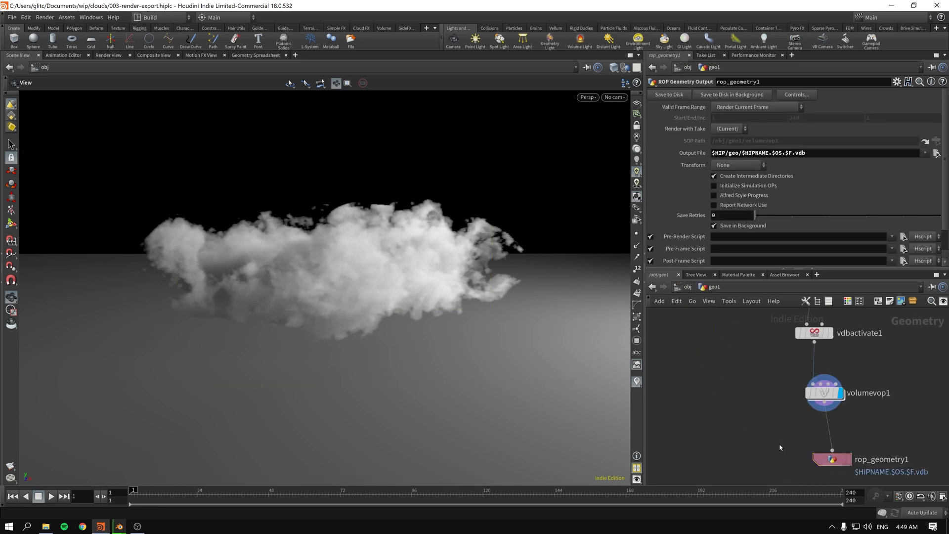
# Restore the Blender Render window showing the Cycles cloud render and move it down-left.
pyautogui.moveTo(119, 526)
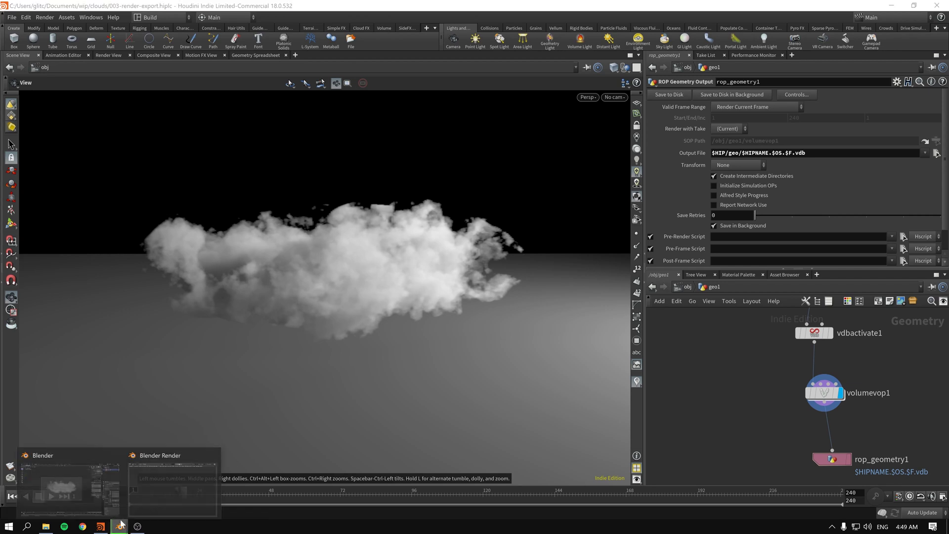
pyautogui.click(99, 487)
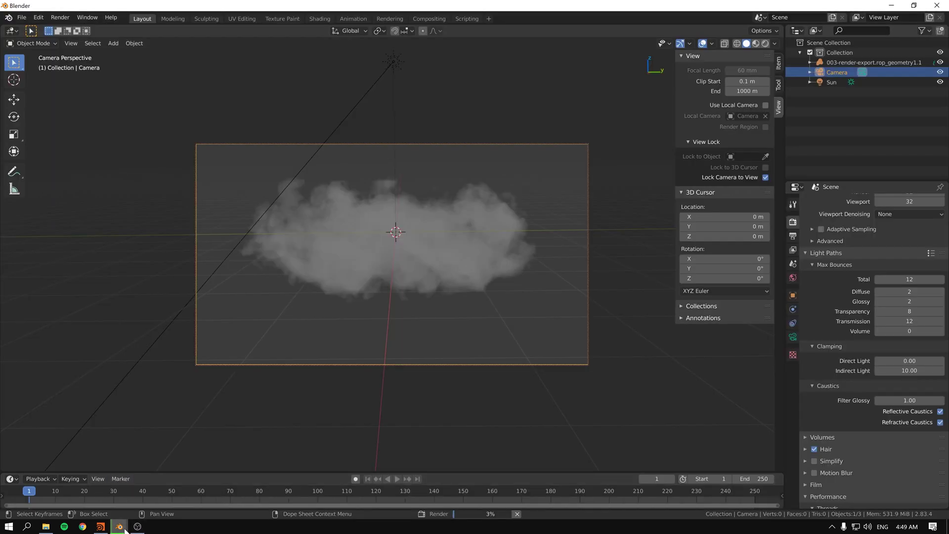
pyautogui.click(184, 501)
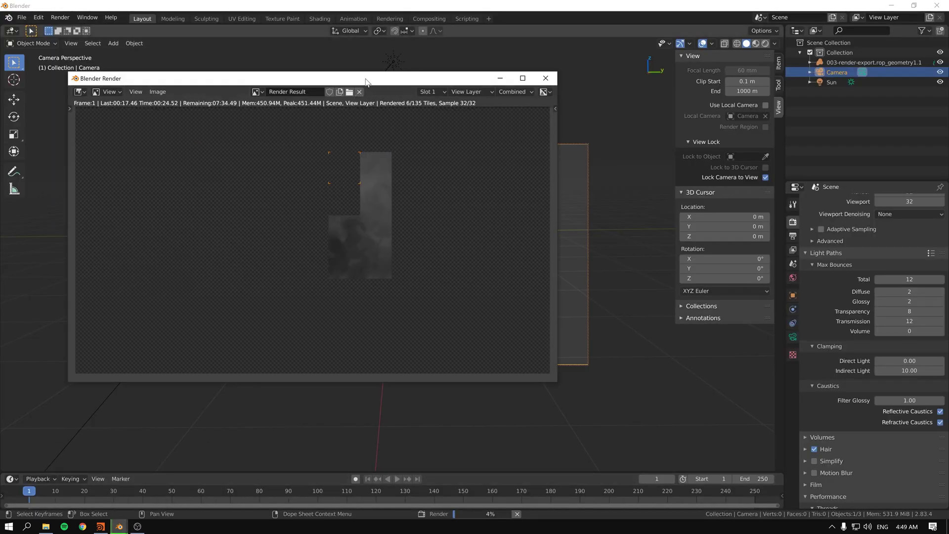
pyautogui.moveTo(368, 79); pyautogui.dragTo(316, 131)
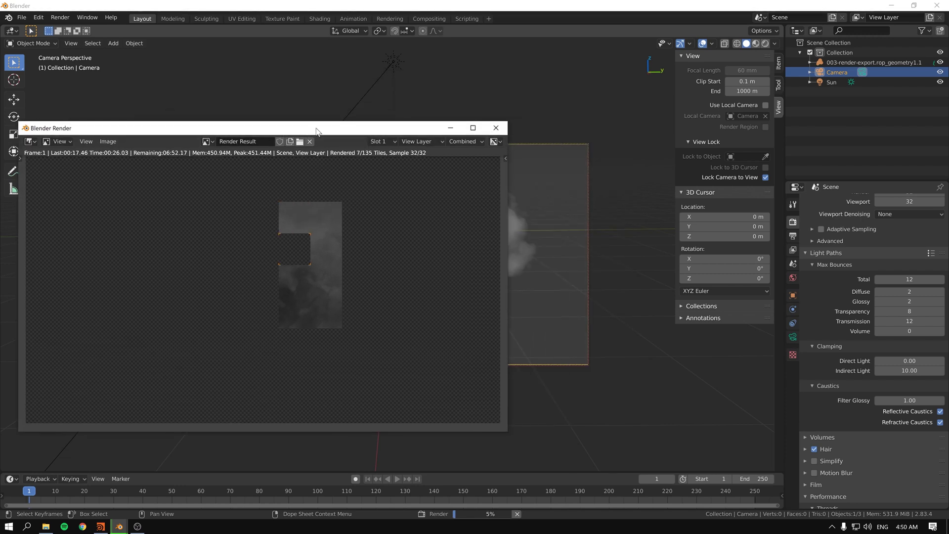